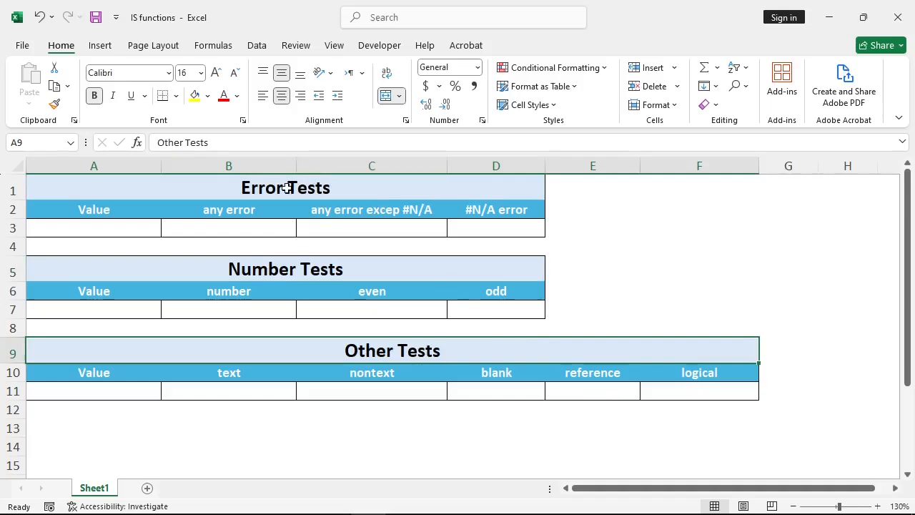
{"action": "left_click", "coordinate": [236, 226]}
{"action": "left_click", "coordinate": [512, 225]}
{"action": "left_click", "coordinate": [310, 220]}
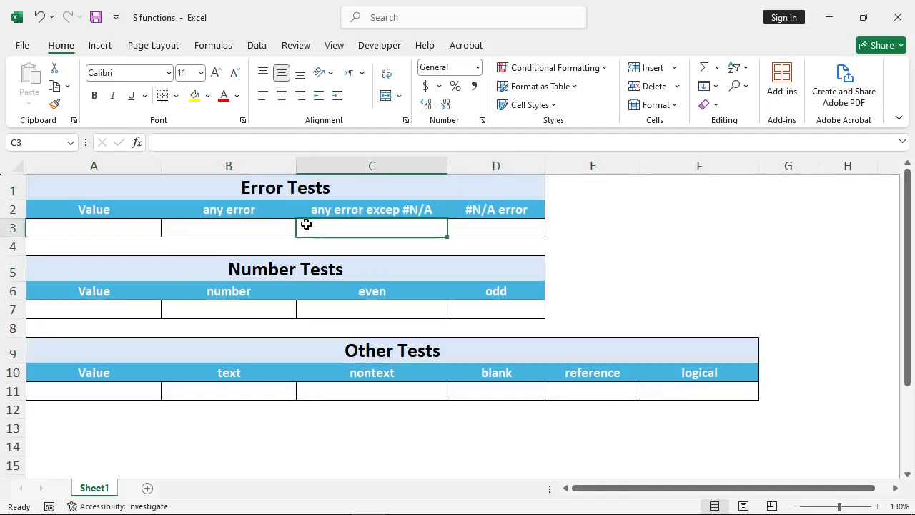
{"action": "left_click", "coordinate": [255, 222]}
{"action": "left_click", "coordinate": [108, 228]}
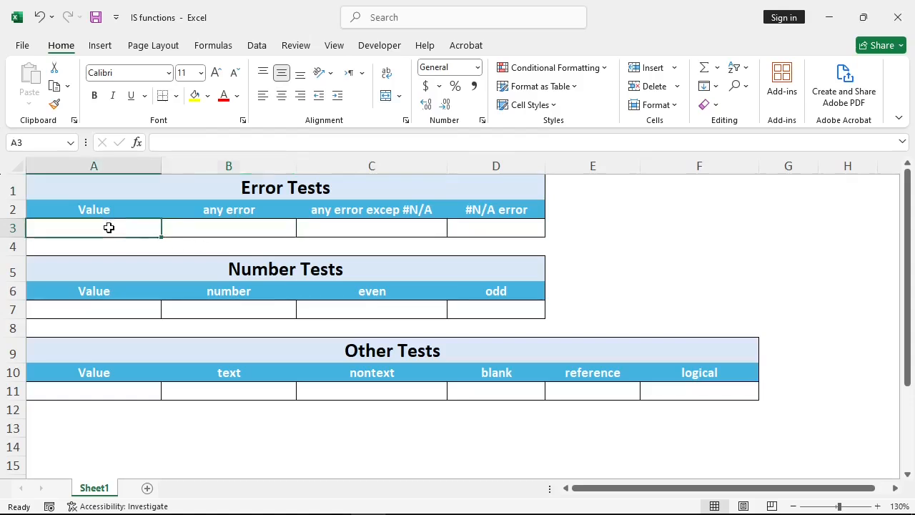
- Enter =ISERROR(A3) in B3 to test the Error Tests value for any error
{"action": "left_click", "coordinate": [255, 231]}
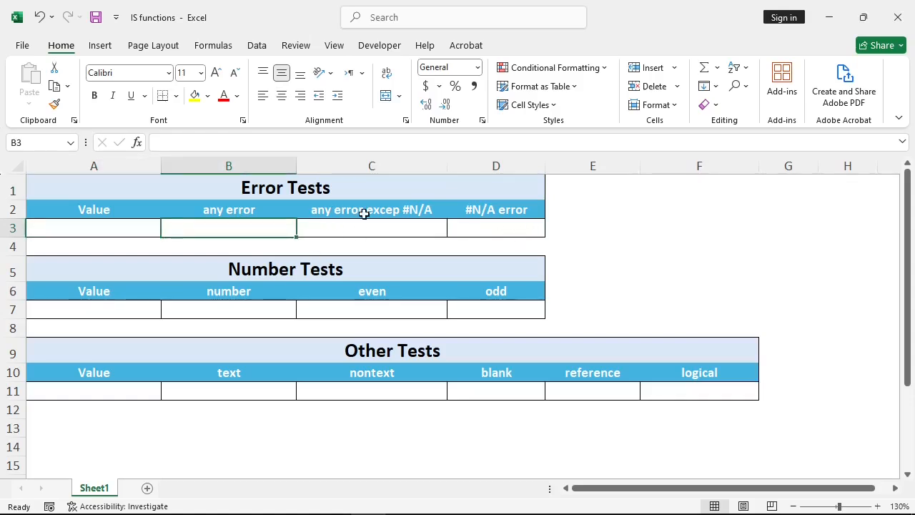
{"action": "type", "text": "=iserr"}
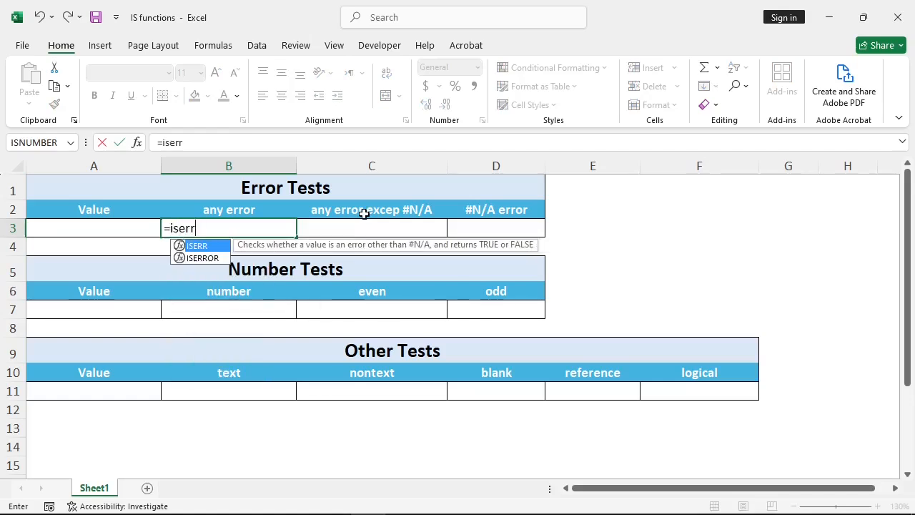
{"action": "key", "text": "Down"}
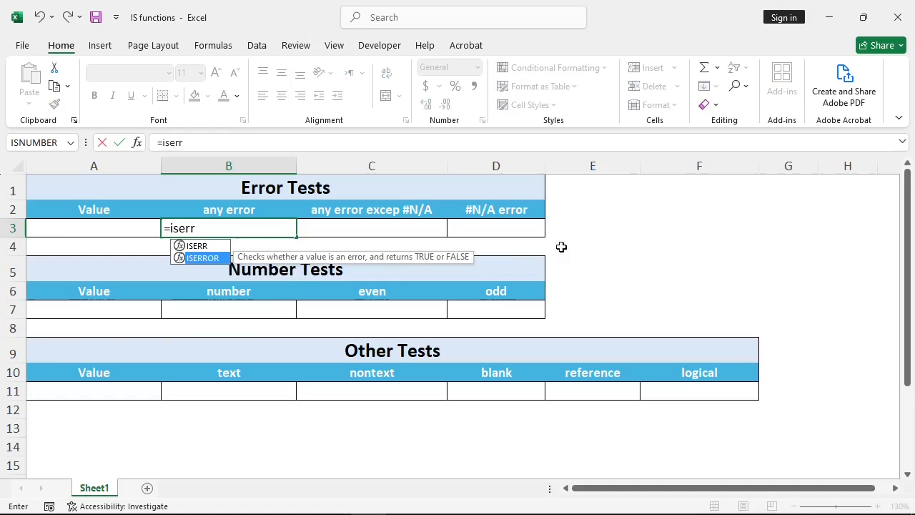
{"action": "key", "text": "Tab"}
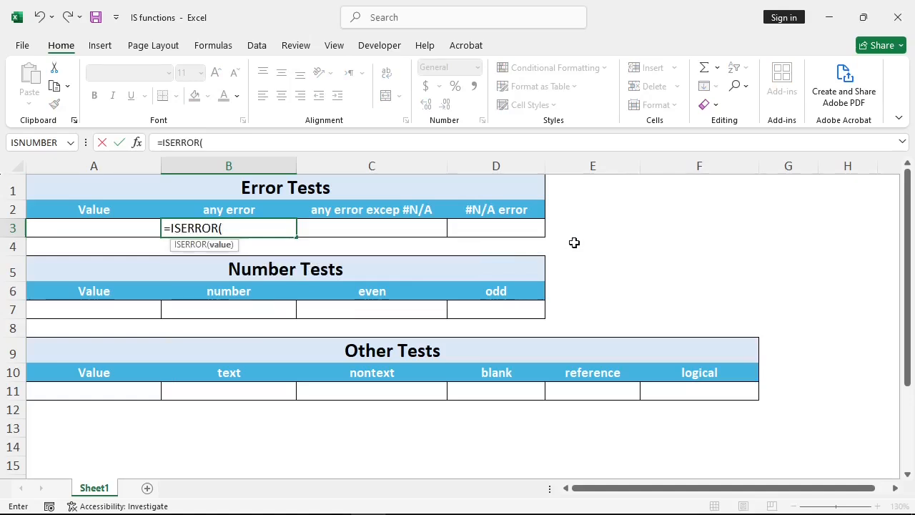
{"action": "key", "text": "Left"}
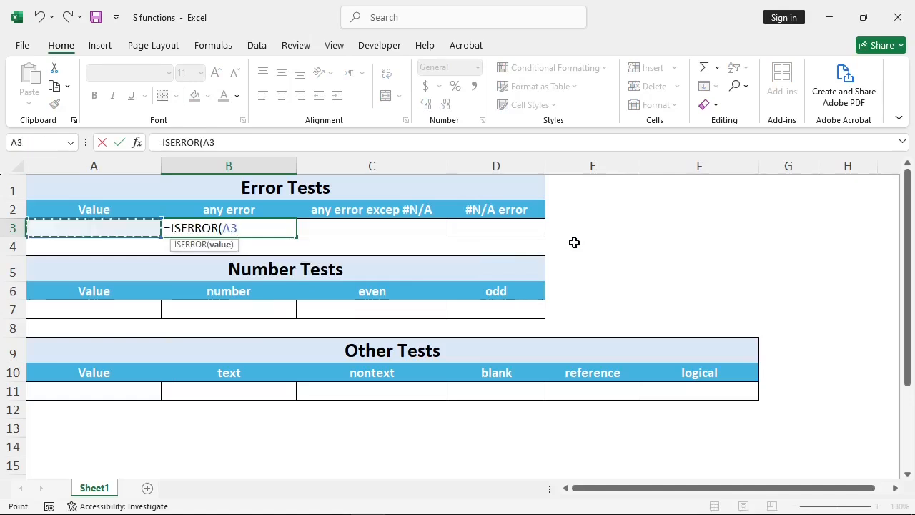
{"action": "type", "text": ")"}
{"action": "key", "text": "Tab"}
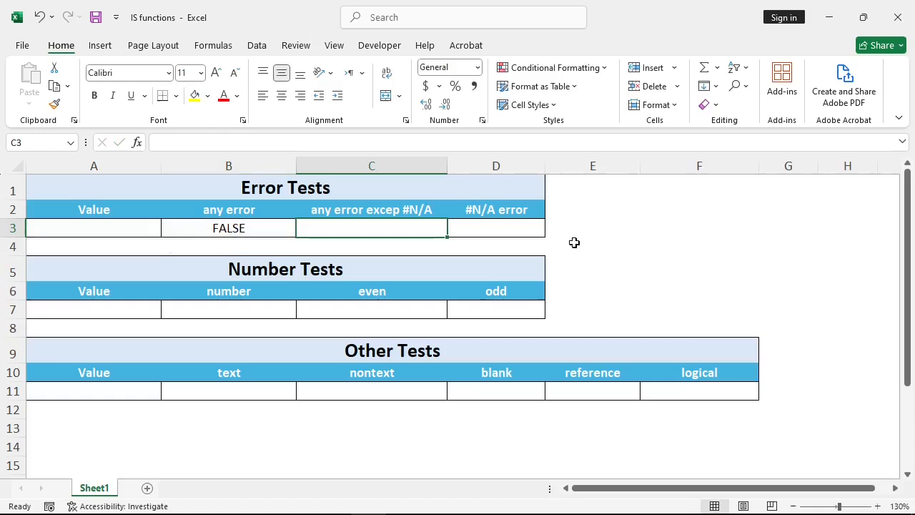
- Enter =ISERR(A3) in C3 to test the value for any error except #N/A
{"action": "type", "text": "=is"}
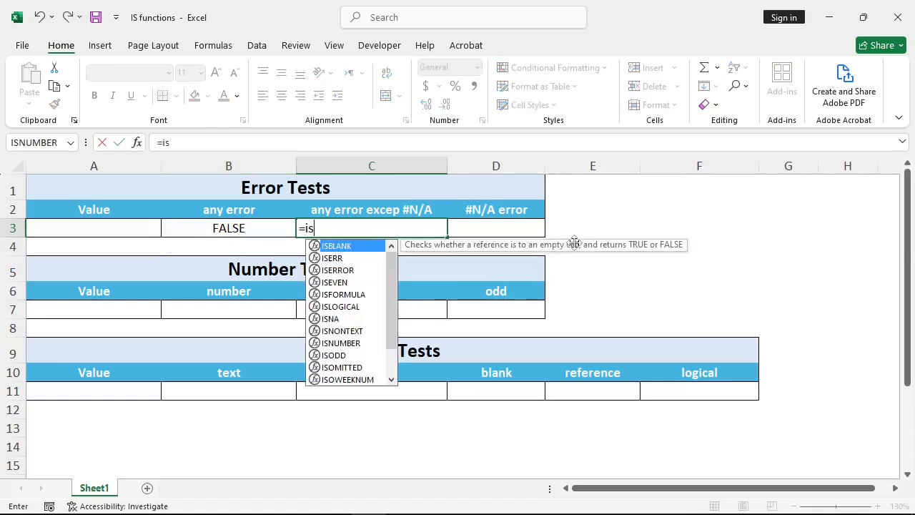
{"action": "type", "text": "e"}
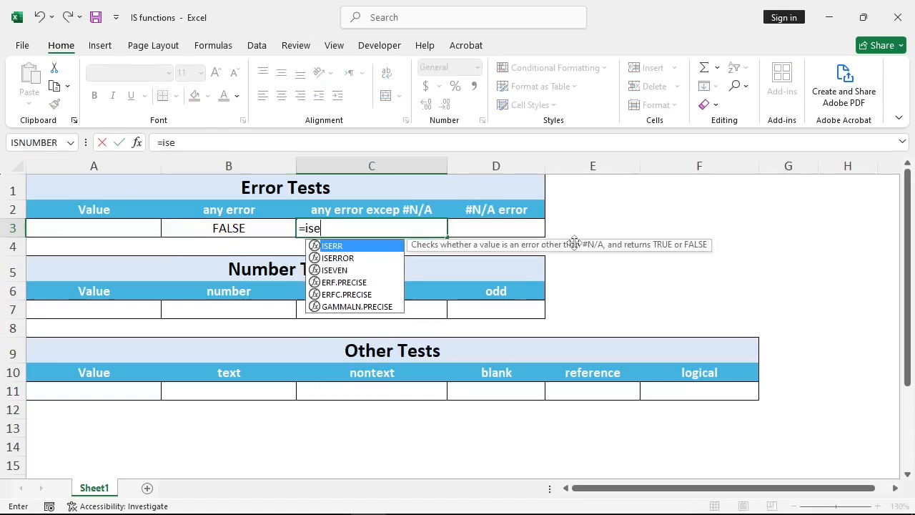
{"action": "key", "text": "Tab"}
{"action": "key", "text": "Left"}
{"action": "key", "text": "Left"}
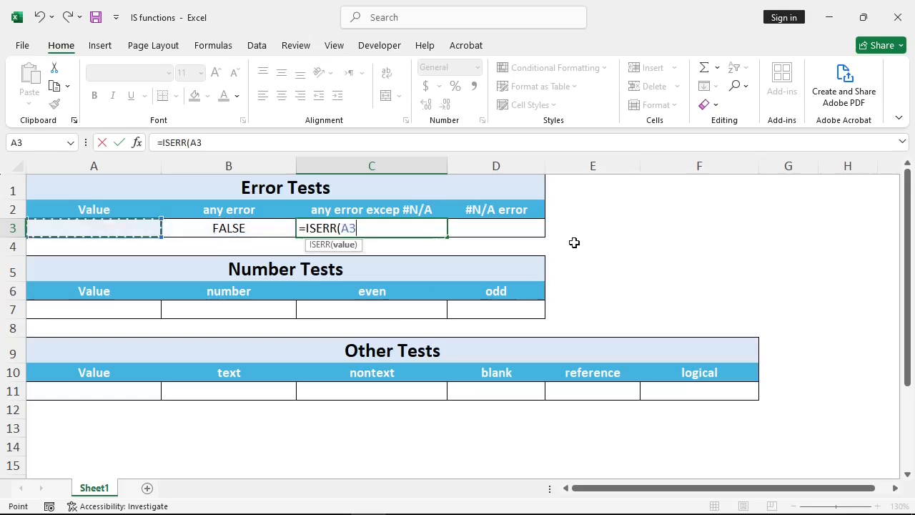
{"action": "type", "text": ")"}
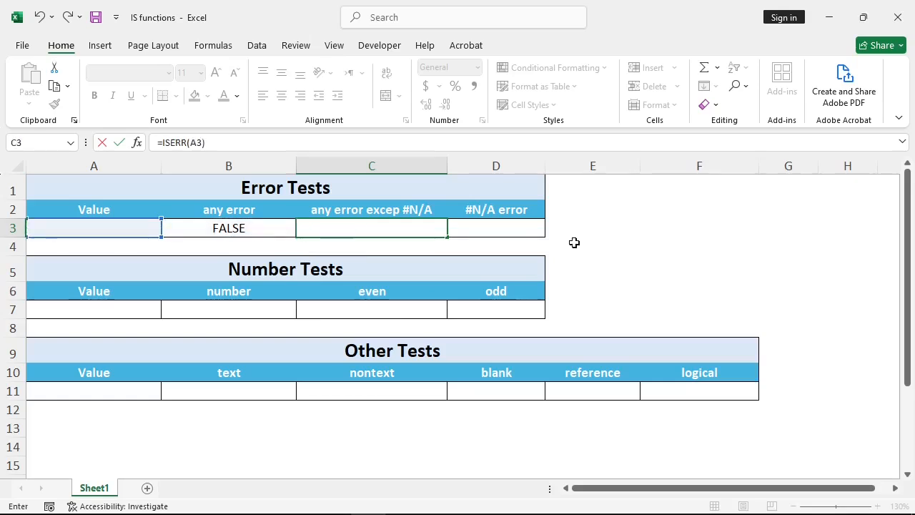
{"action": "key", "text": "Tab"}
- Enter =ISNA(A3) in D3 to test the value for the #N/A error
{"action": "type", "text": "="}
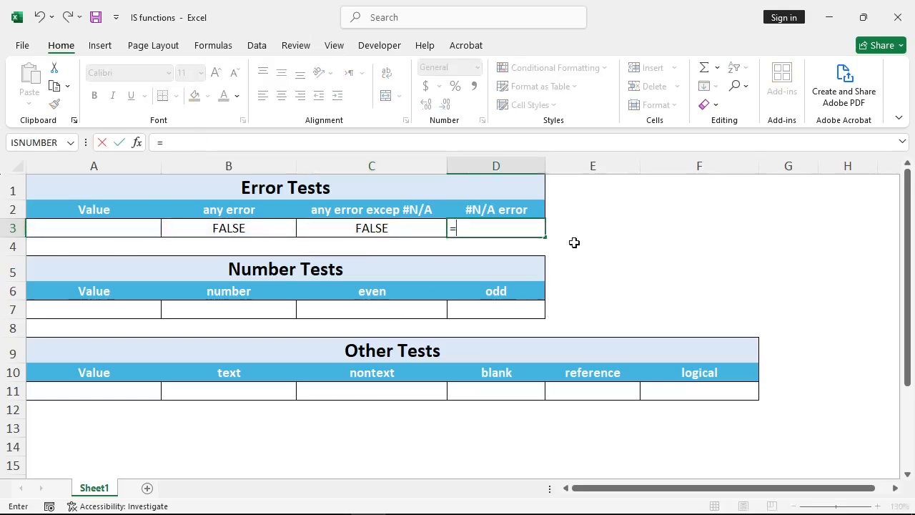
{"action": "type", "text": "isna"}
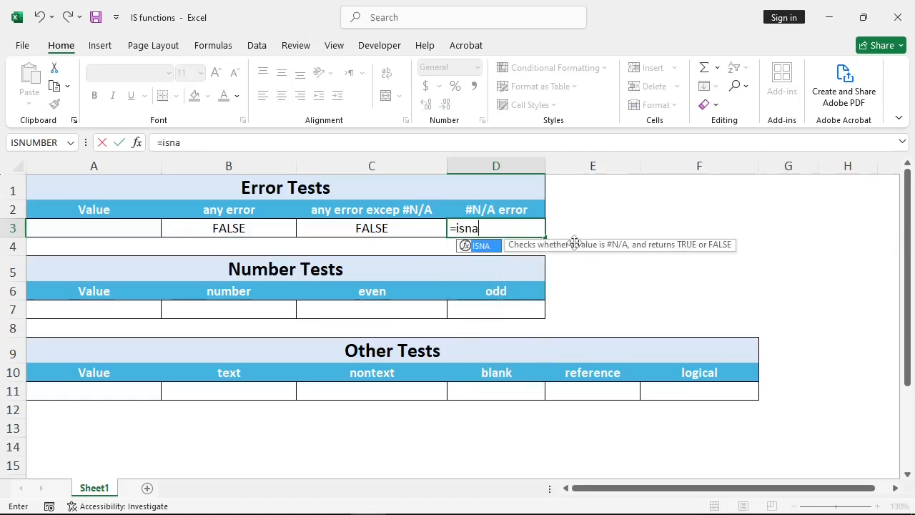
{"action": "key", "text": "Tab"}
{"action": "key", "text": "Left"}
{"action": "key", "text": "Left"}
{"action": "key", "text": "Left"}
{"action": "type", "text": ")"}
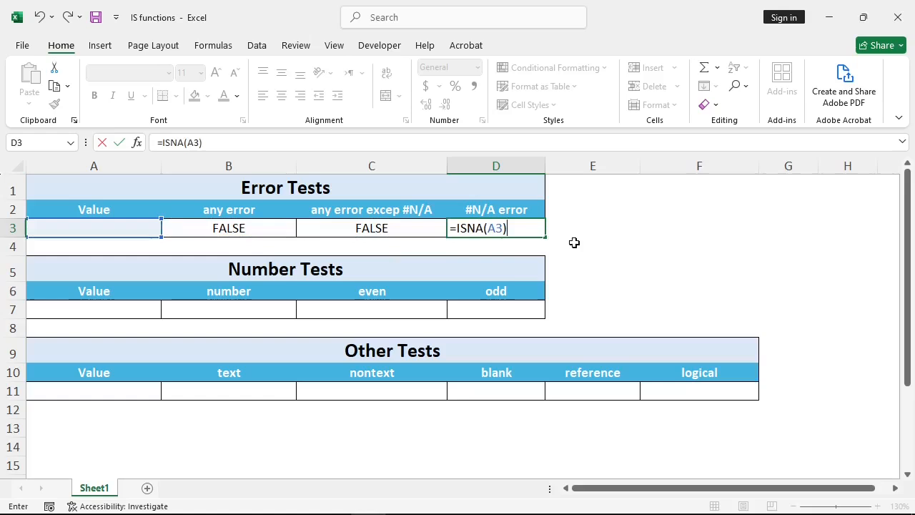
{"action": "key", "text": "ctrl+Return"}
- Enter 12 as the Error Tests value in A3
{"action": "left_click", "coordinate": [133, 233]}
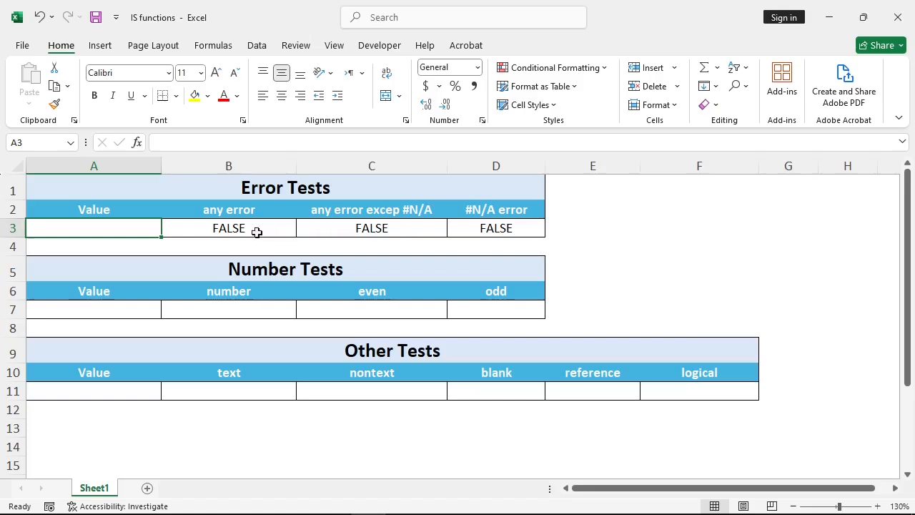
{"action": "type", "text": "12"}
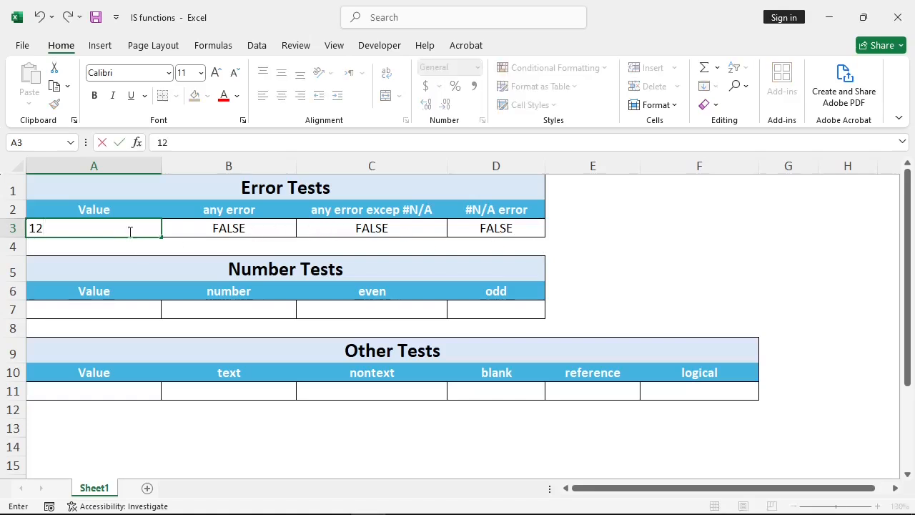
{"action": "key", "text": "ctrl+Return"}
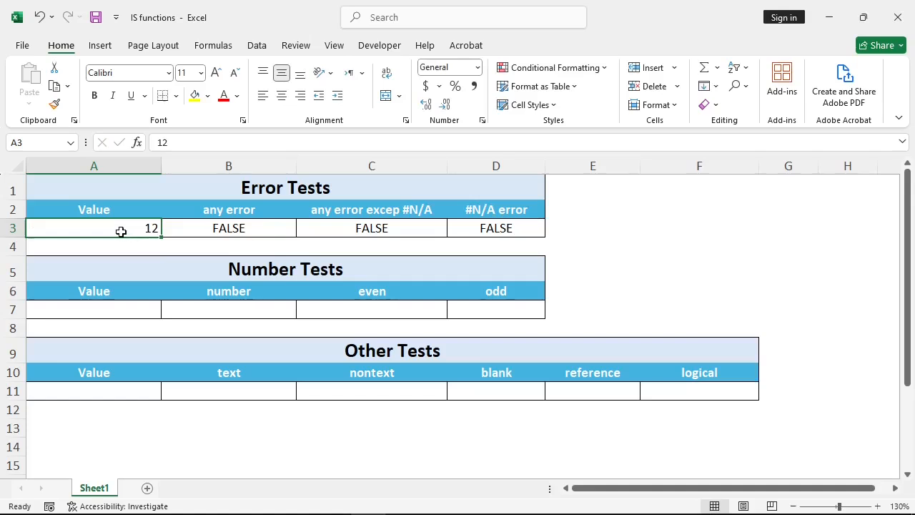
{"action": "type", "text": "="}
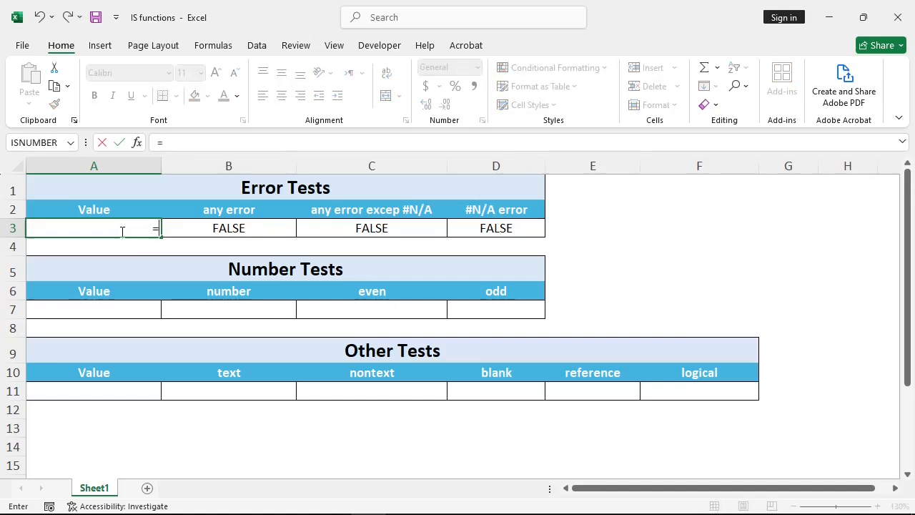
{"action": "type", "text": "is"}
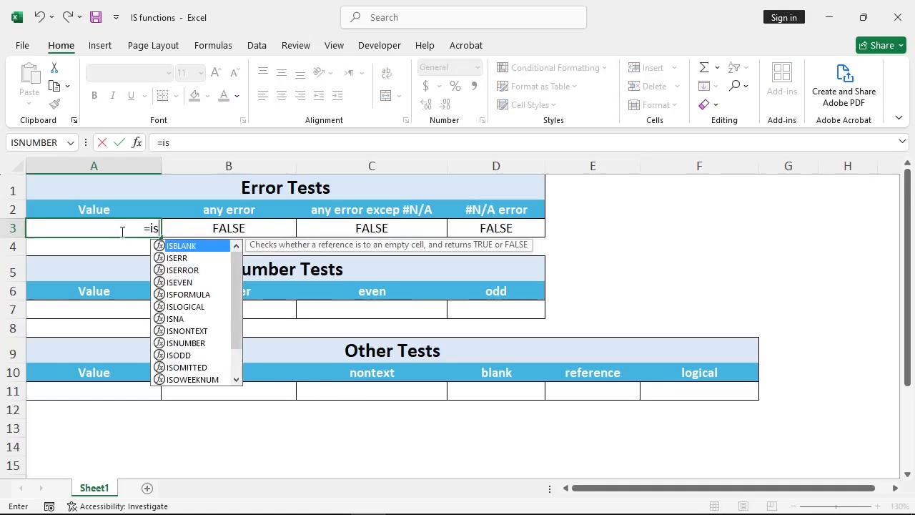
{"action": "type", "text": "na"}
{"action": "key", "text": "Tab"}
{"action": "type", "text": ")"}
{"action": "key", "text": "BackSpace"}
{"action": "key", "text": "BackSpace"}
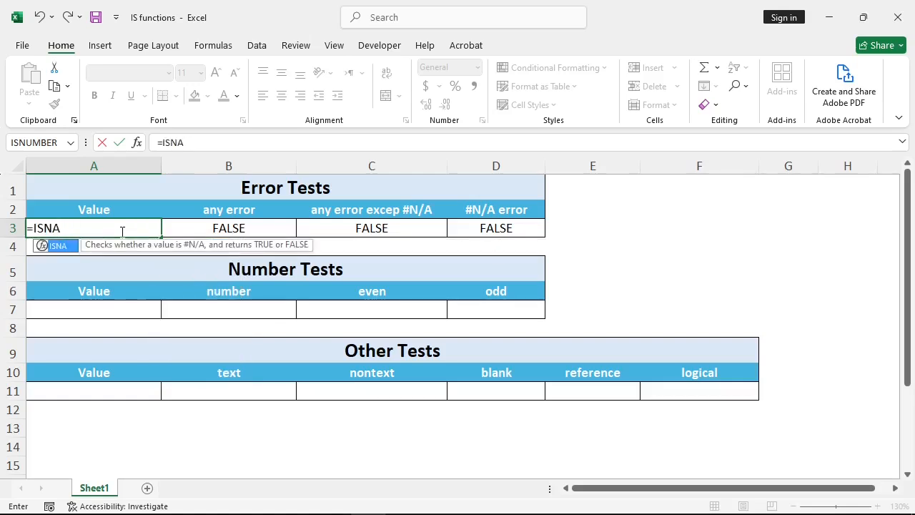
{"action": "key", "text": "BackSpace"}
{"action": "key", "text": "BackSpace"}
{"action": "key", "text": "BackSpace"}
{"action": "key", "text": "BackSpace"}
- Enter =NA() in A3 as the tested value and check the three error test results in row 3
{"action": "type", "text": "na"}
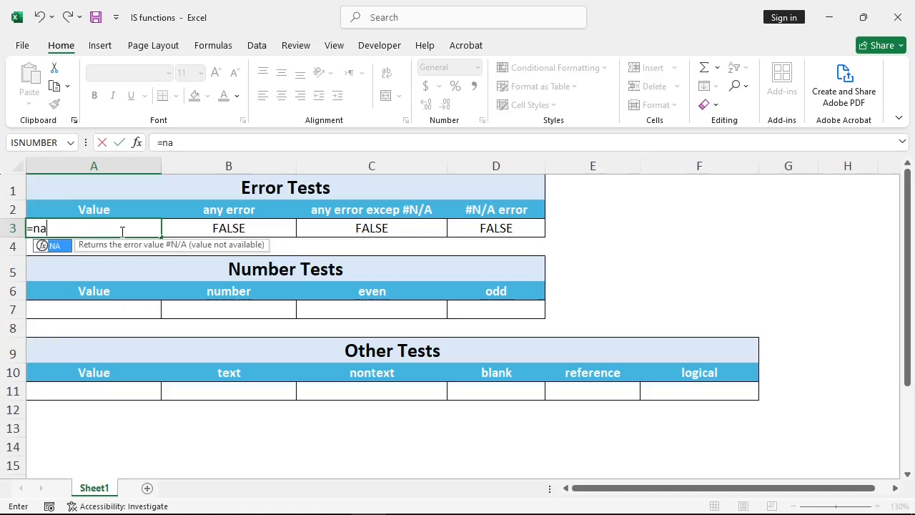
{"action": "key", "text": "Tab"}
{"action": "type", "text": ")"}
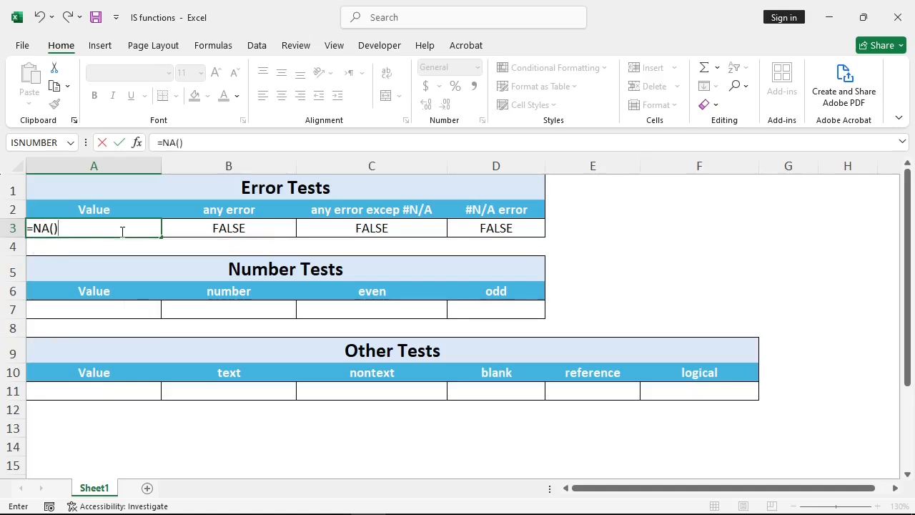
{"action": "key", "text": "ctrl+Return"}
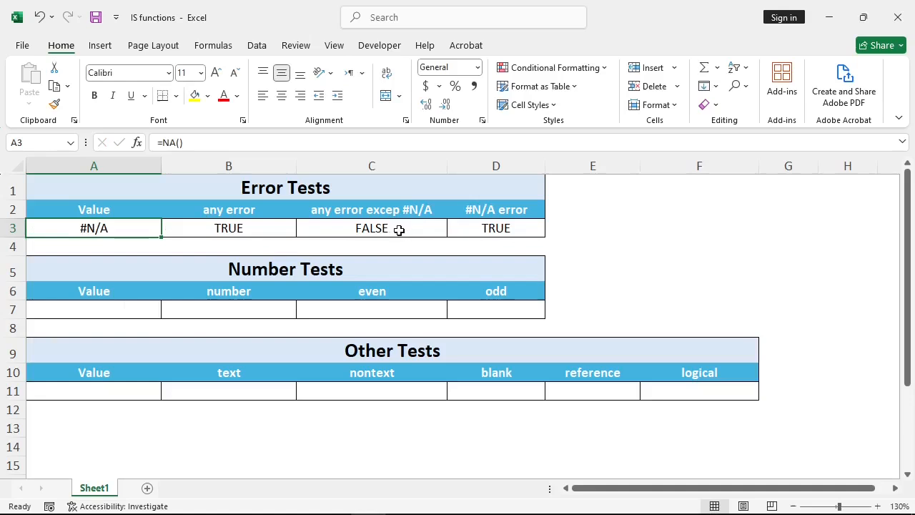
{"action": "left_click", "coordinate": [234, 218]}
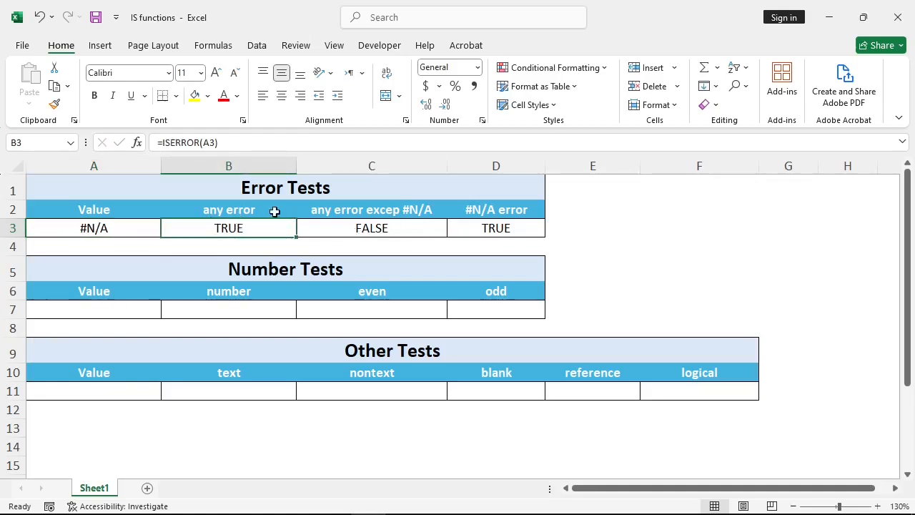
{"action": "left_click", "coordinate": [498, 227]}
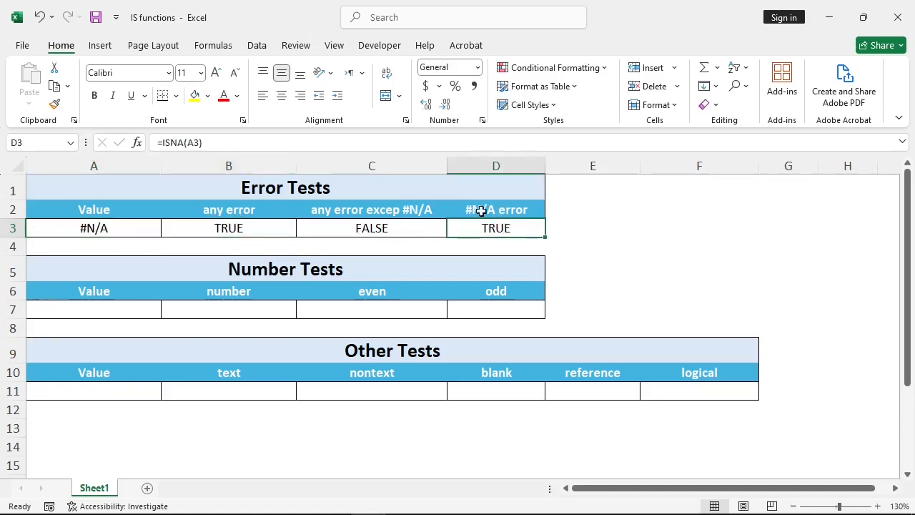
{"action": "left_click", "coordinate": [355, 230]}
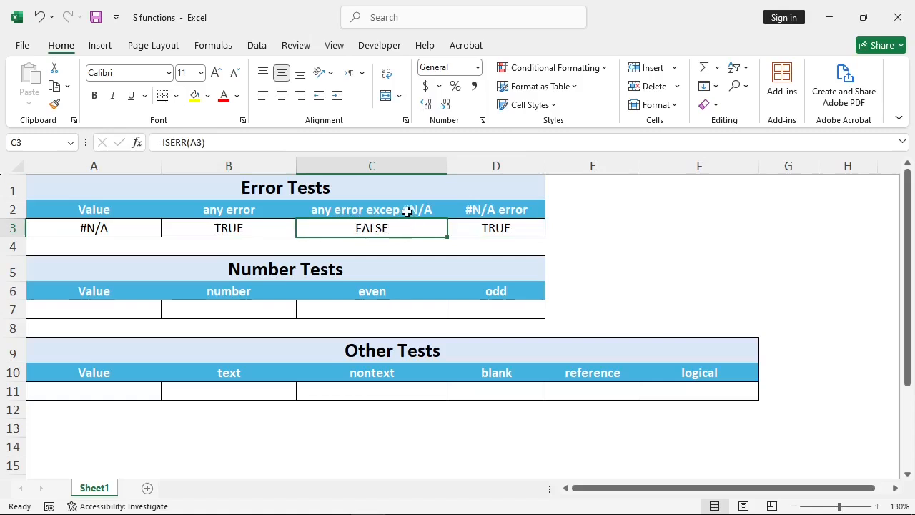
- Replace the tested value in A3 with the #VALUE! error and check the three error test results
{"action": "left_click", "coordinate": [123, 235]}
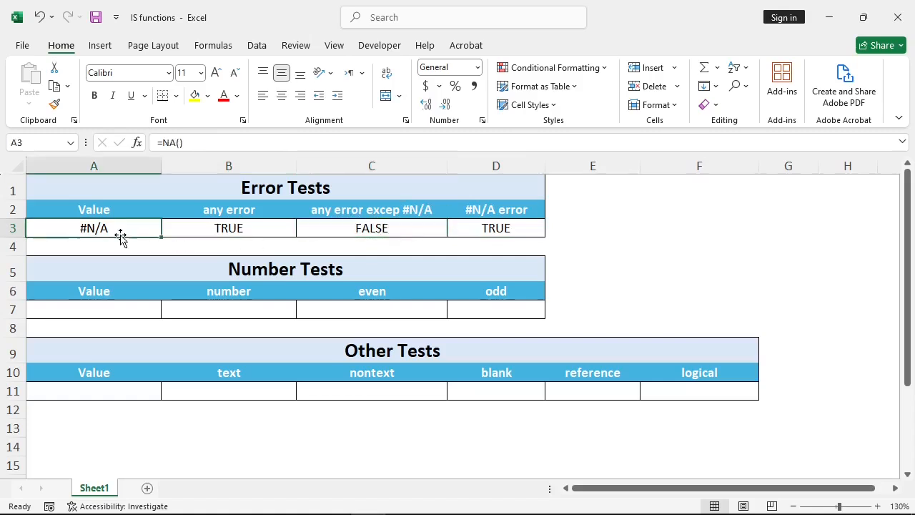
{"action": "double_click", "coordinate": [125, 230]}
{"action": "key", "text": "BackSpace"}
{"action": "key", "text": "BackSpace"}
{"action": "key", "text": "BackSpace"}
{"action": "key", "text": "BackSpace"}
{"action": "key", "text": "BackSpace"}
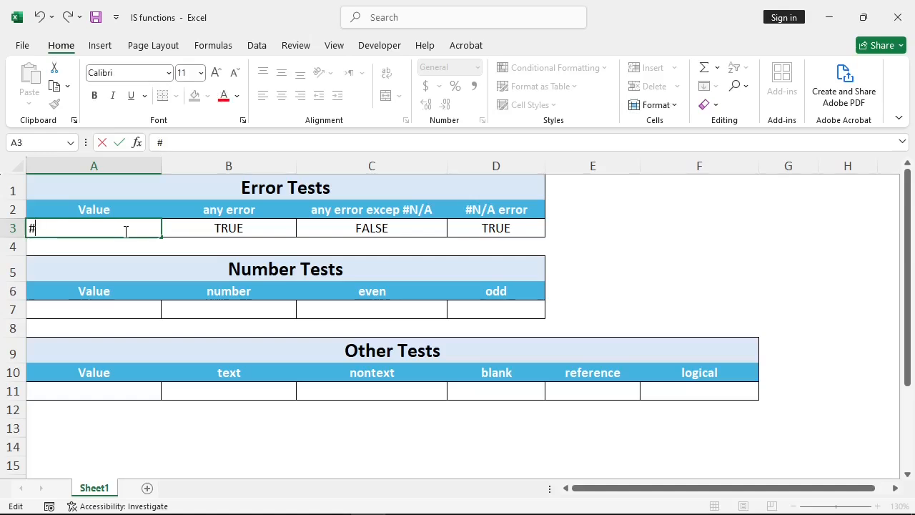
{"action": "type", "text": "#Value!"}
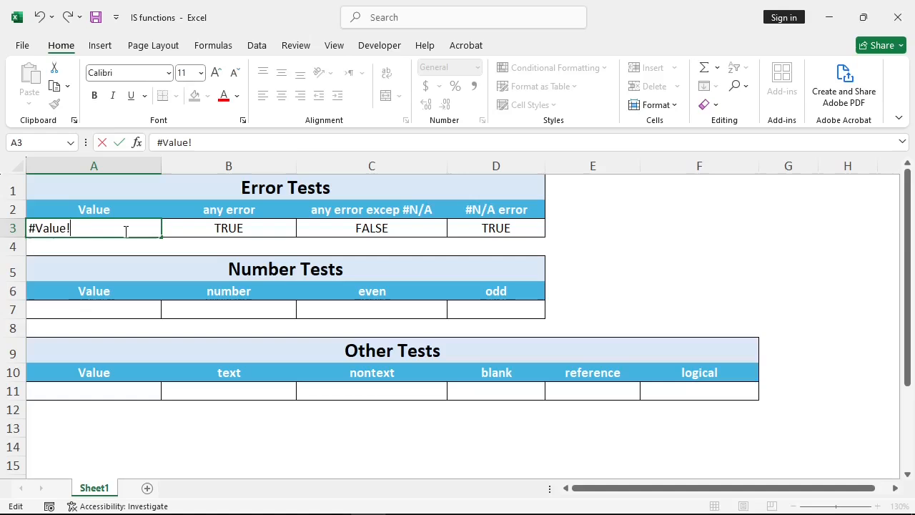
{"action": "key", "text": "ctrl+Return"}
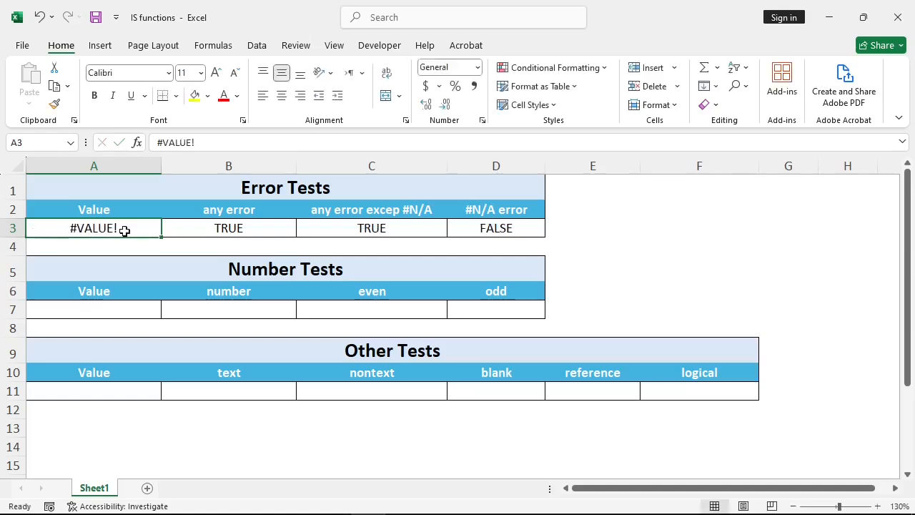
{"action": "left_click", "coordinate": [247, 224]}
{"action": "left_click", "coordinate": [111, 233]}
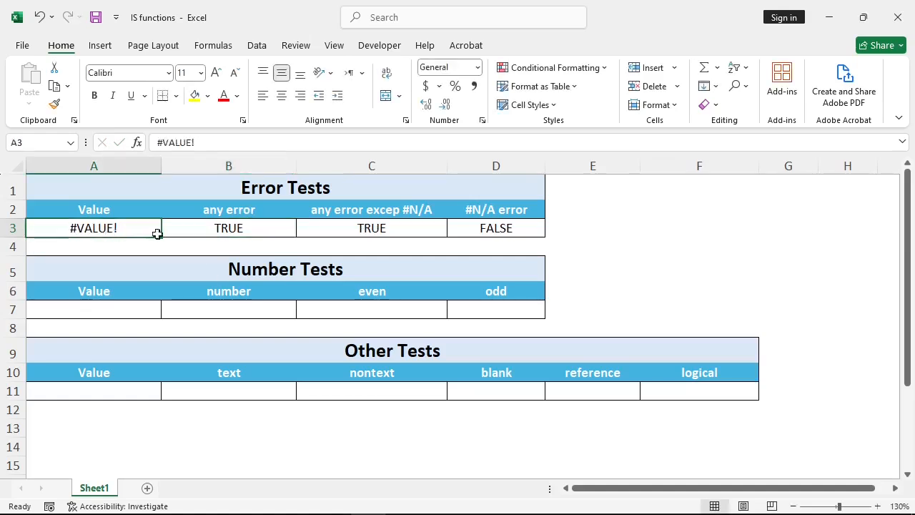
{"action": "left_click", "coordinate": [394, 229]}
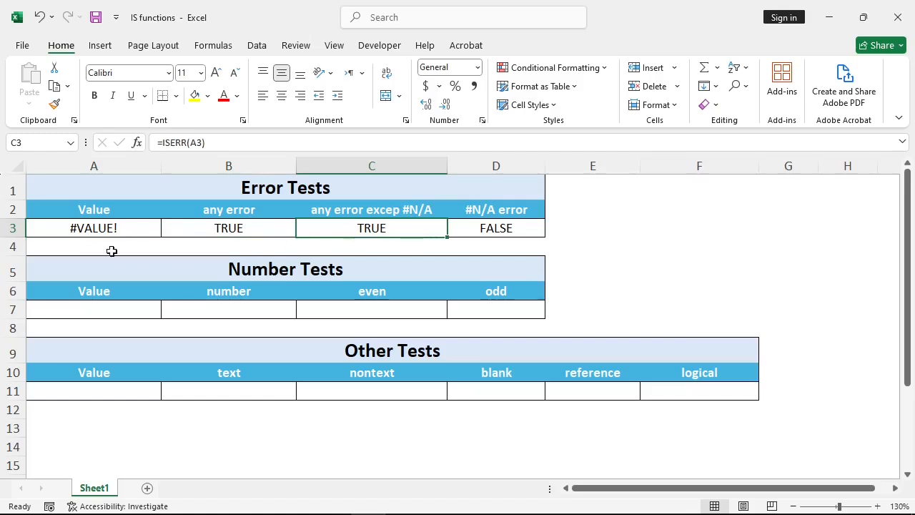
{"action": "left_click", "coordinate": [523, 227]}
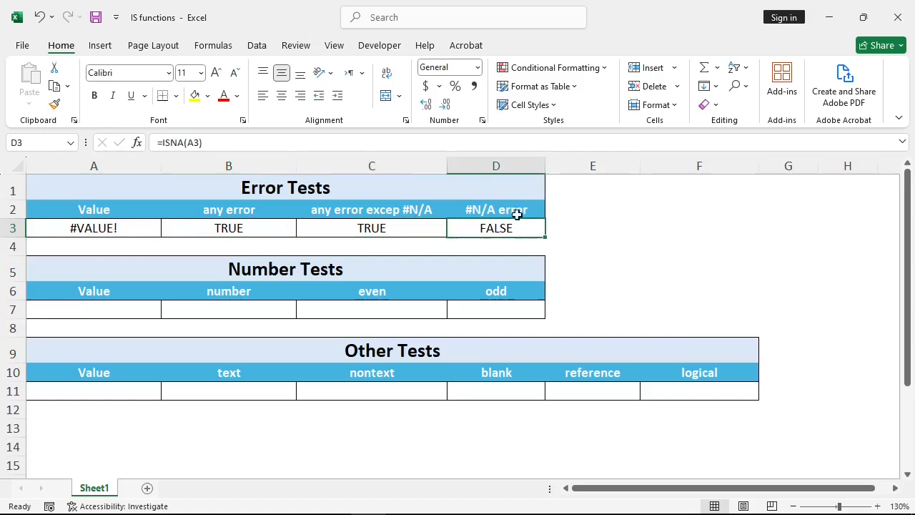
- Enter =ISNUMBER(A7) in B7 to test whether the Number Tests value is a number
{"action": "left_click", "coordinate": [289, 270]}
{"action": "left_click", "coordinate": [235, 306]}
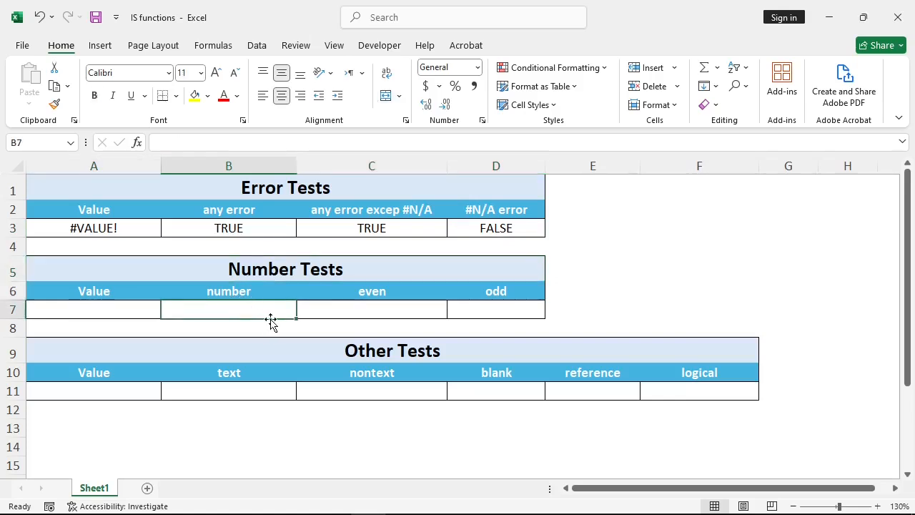
{"action": "type", "text": "="}
{"action": "key", "text": "Escape"}
{"action": "type", "text": "=isn"}
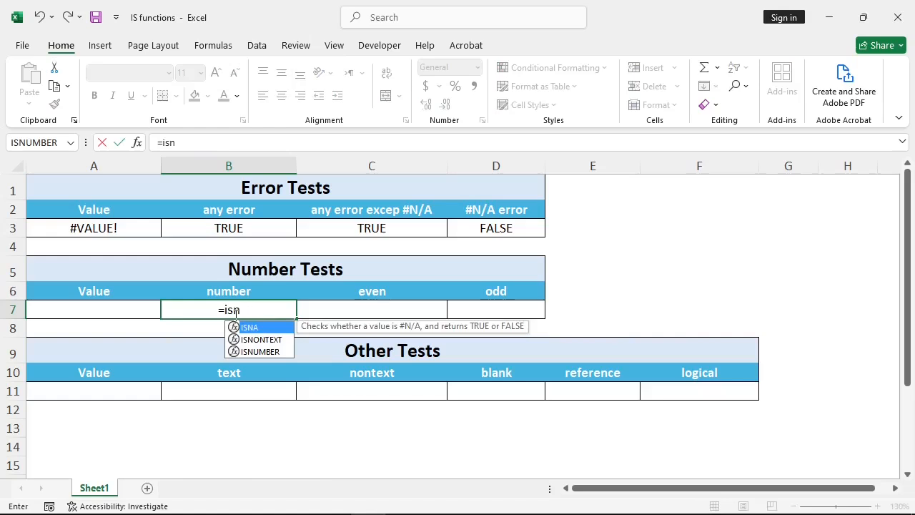
{"action": "key", "text": "Down"}
{"action": "key", "text": "Down"}
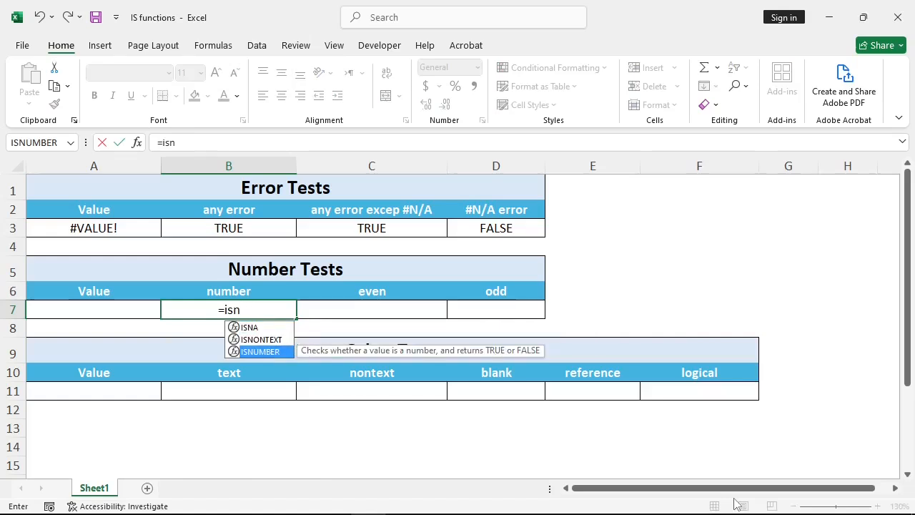
{"action": "key", "text": "Tab"}
{"action": "key", "text": "Left"}
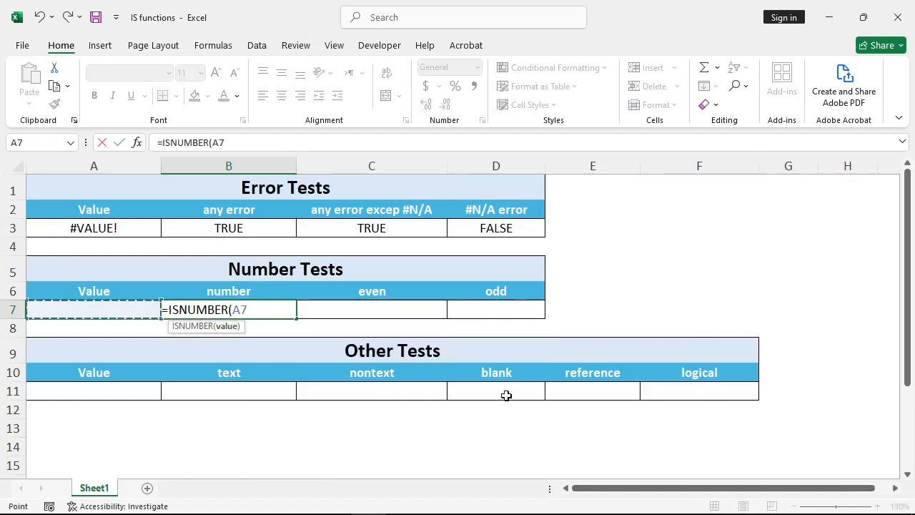
{"action": "type", "text": ")"}
{"action": "key", "text": "Tab"}
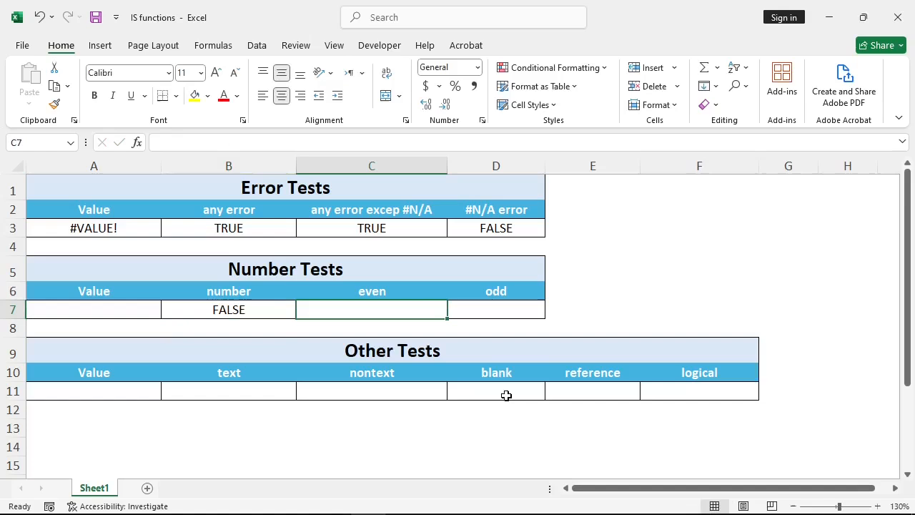
- Enter =ISEVEN(A7) in C7 to test whether the value is even
{"action": "type", "text": "="}
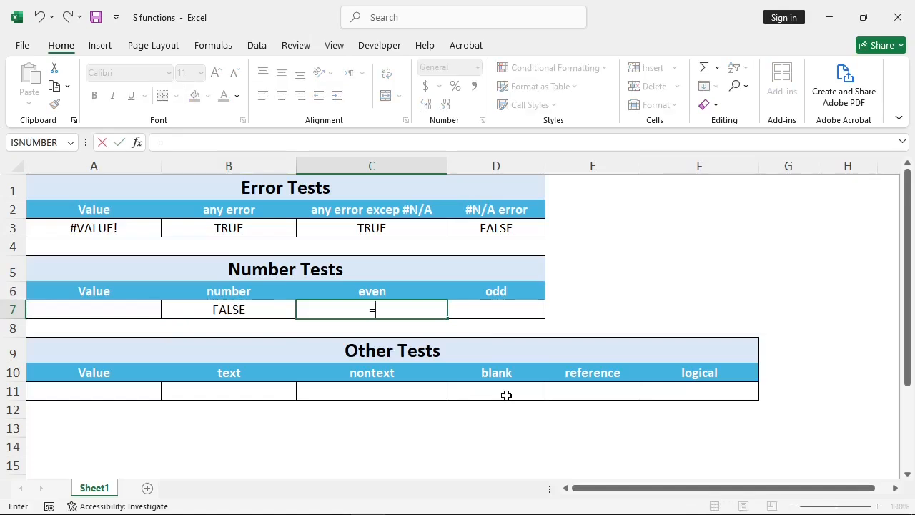
{"action": "type", "text": "isev"}
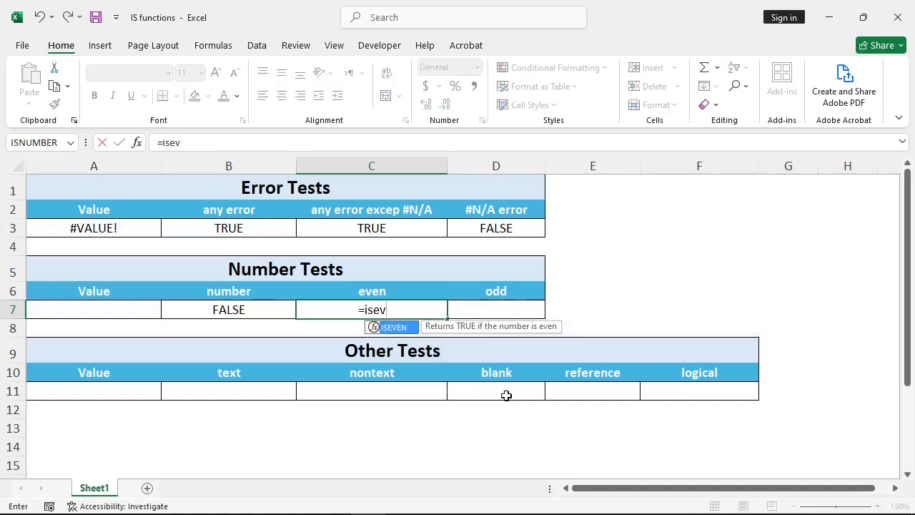
{"action": "key", "text": "Tab"}
{"action": "key", "text": "Left"}
{"action": "key", "text": "Left"}
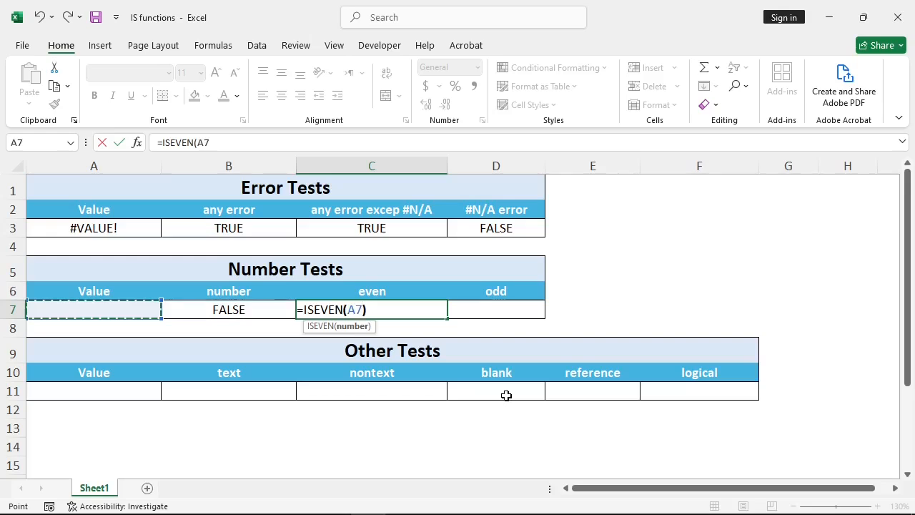
{"action": "type", "text": ")"}
{"action": "key", "text": "Tab"}
- Enter =ISODD(A7) in D7 to test whether the value is odd, keeping D7 selected
{"action": "type", "text": "="}
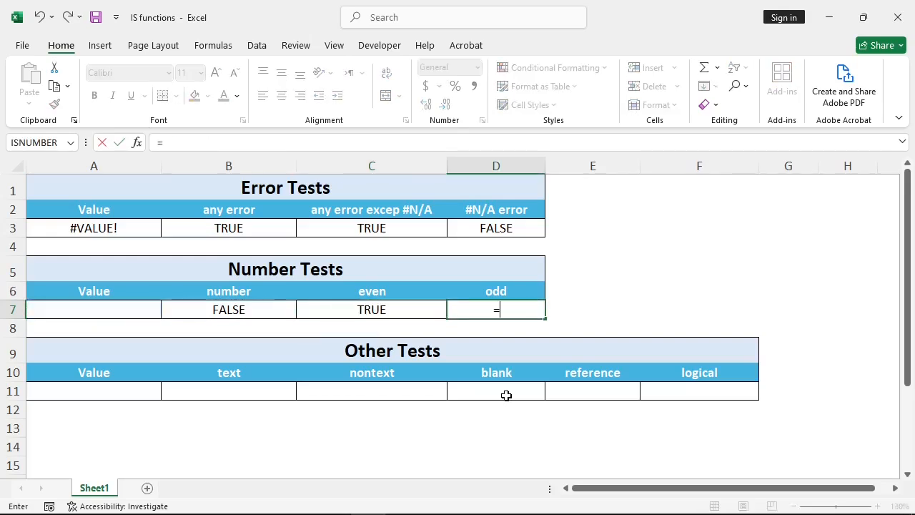
{"action": "type", "text": "isod"}
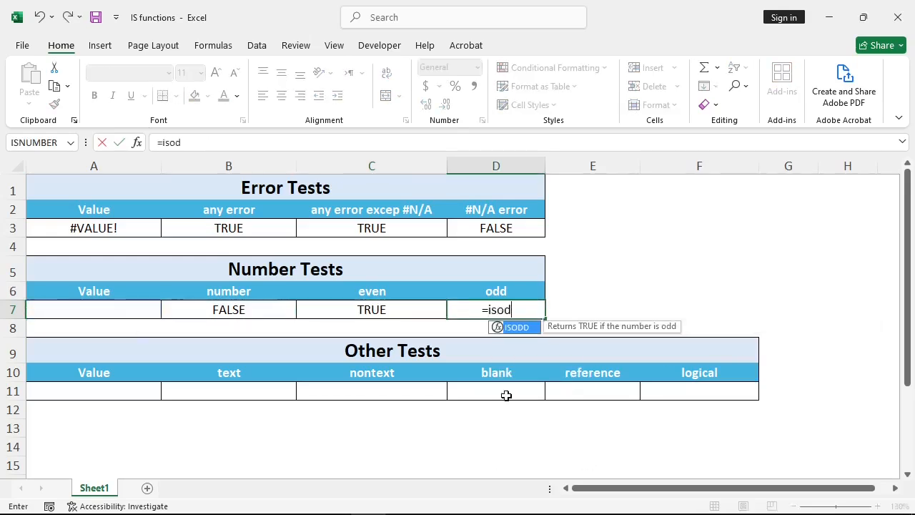
{"action": "key", "text": "Tab"}
{"action": "key", "text": "Left"}
{"action": "key", "text": "Left"}
{"action": "key", "text": "Left"}
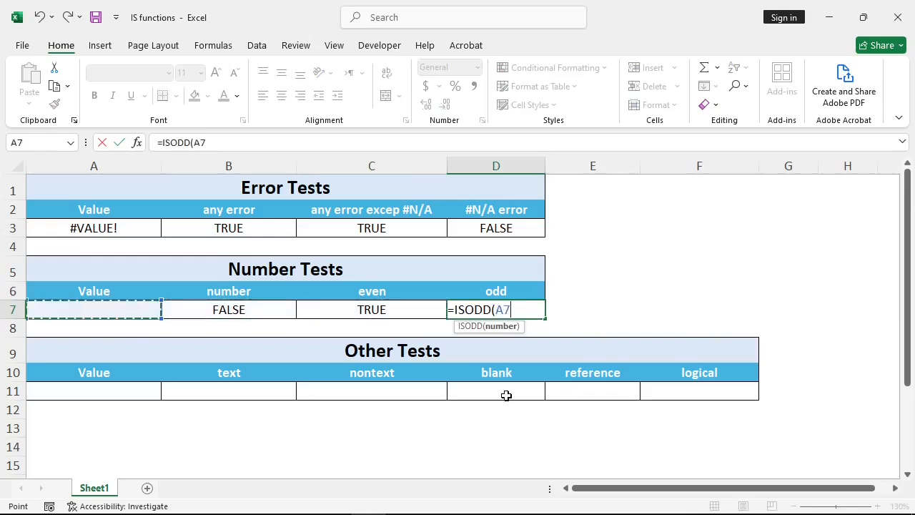
{"action": "type", "text": ")"}
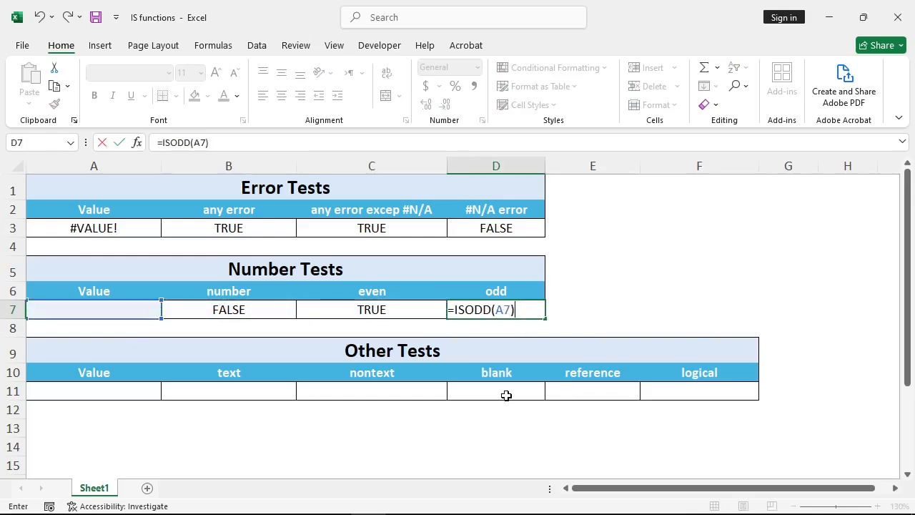
{"action": "key", "text": "ctrl+Return"}
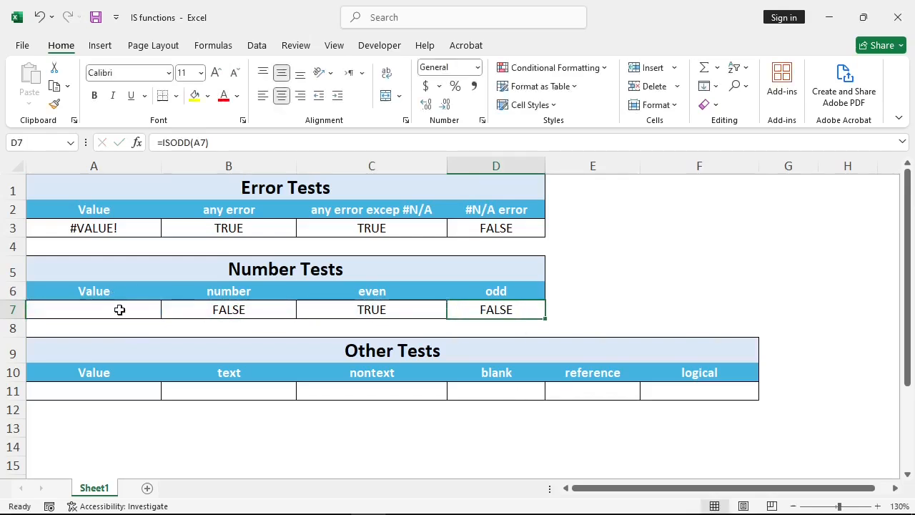
- Enter 0 as the Number Tests value in A7
{"action": "left_click", "coordinate": [119, 310]}
{"action": "type", "text": "0"}
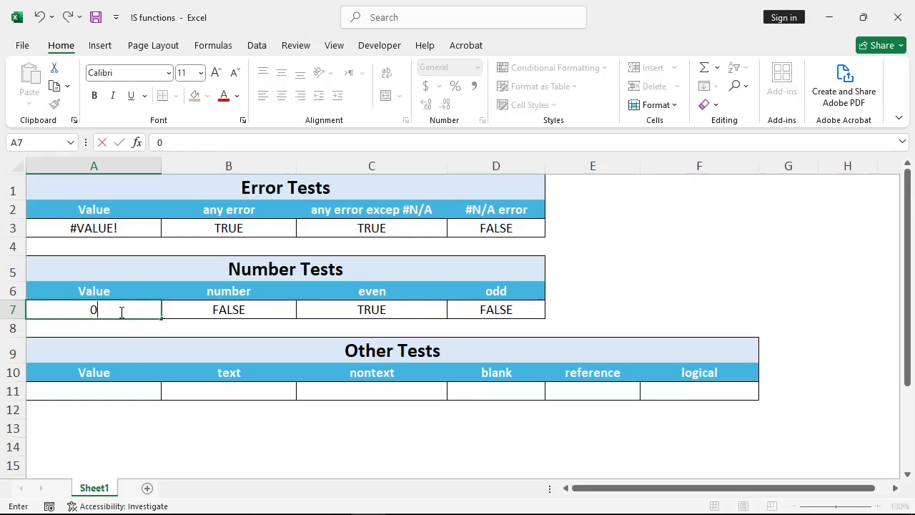
{"action": "key", "text": "Return"}
- Replace the tested value in A7 with "0" in double quotation marks and check the three number test results in row 7
{"action": "left_click", "coordinate": [120, 312]}
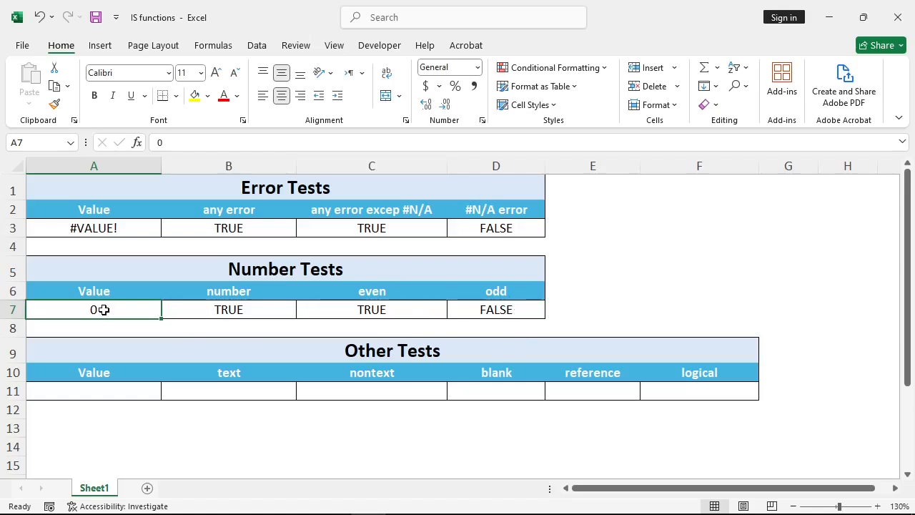
{"action": "key", "text": "BackSpace"}
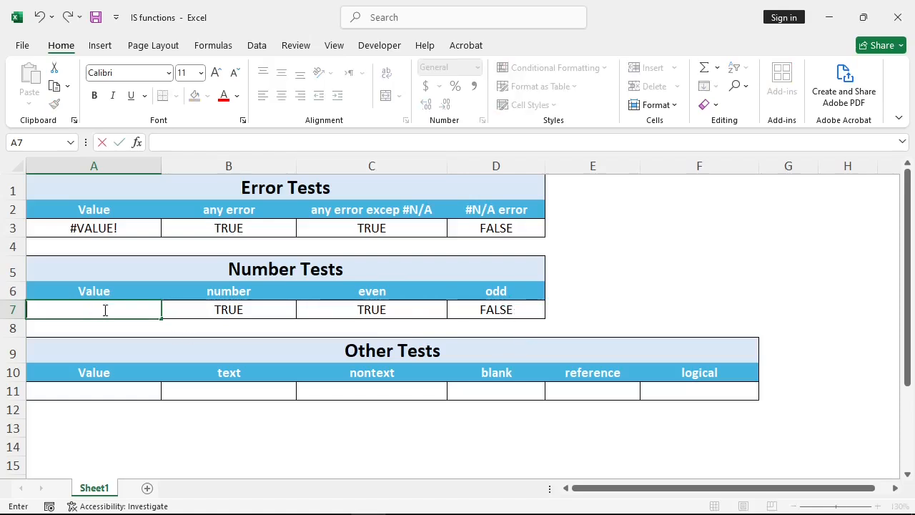
{"action": "type", "text": "\"0"}
{"action": "key", "text": "Return"}
{"action": "left_click", "coordinate": [100, 310]}
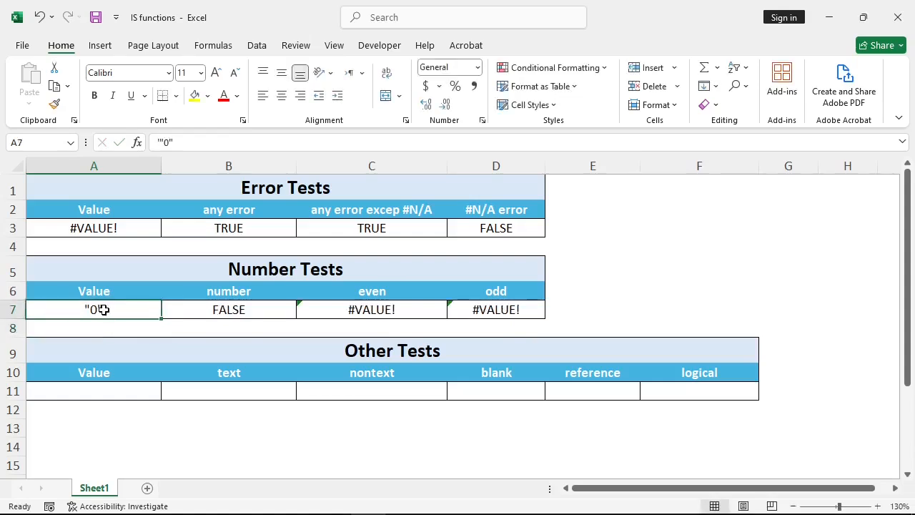
{"action": "left_click", "coordinate": [359, 313]}
{"action": "left_click", "coordinate": [483, 305]}
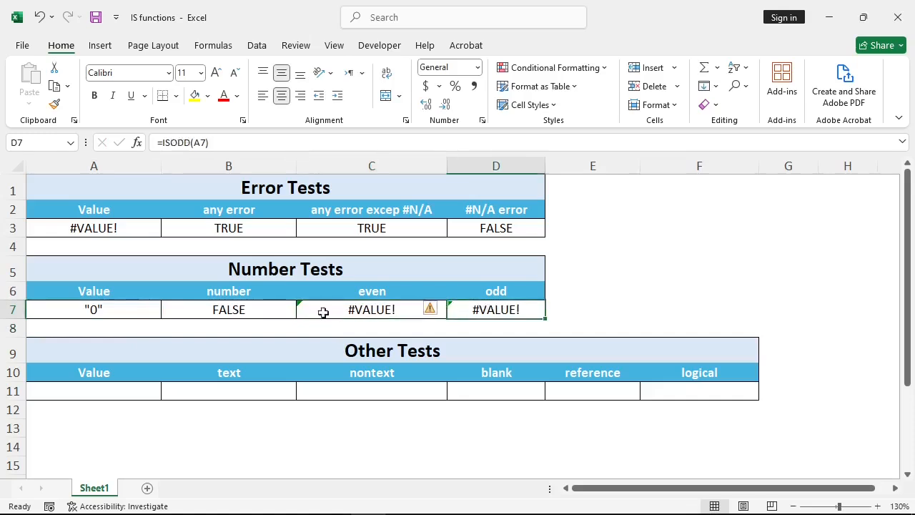
{"action": "left_click", "coordinate": [253, 311]}
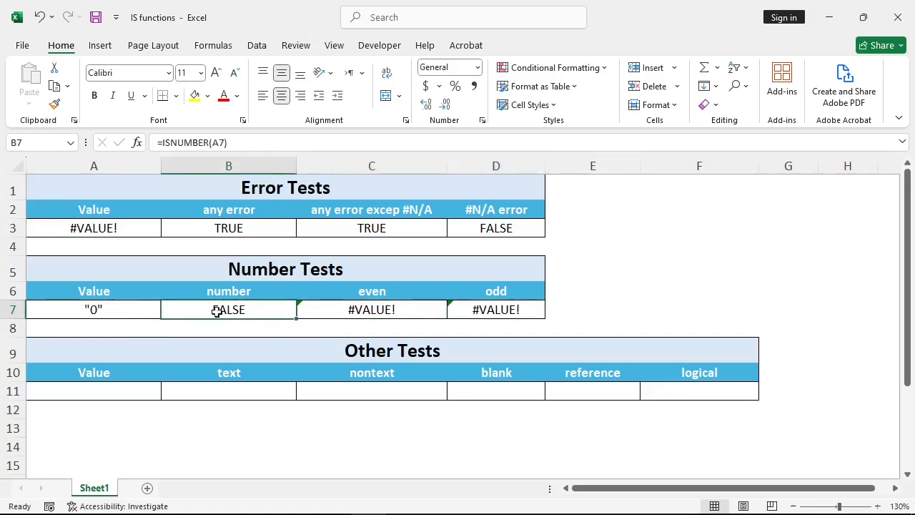
{"action": "left_click", "coordinate": [118, 311]}
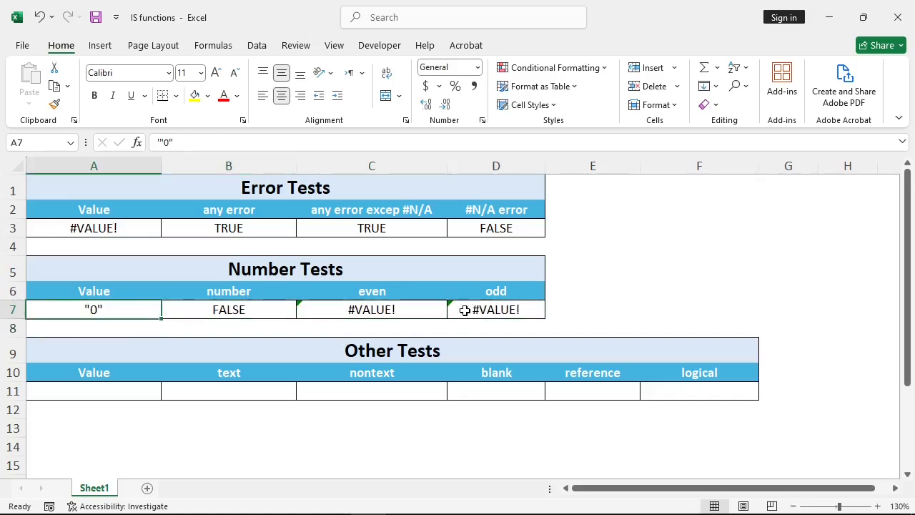
- Clear the Number Tests value in A7, leaving the cell empty
{"action": "double_click", "coordinate": [145, 308]}
{"action": "key", "text": "BackSpace"}
{"action": "key", "text": "BackSpace"}
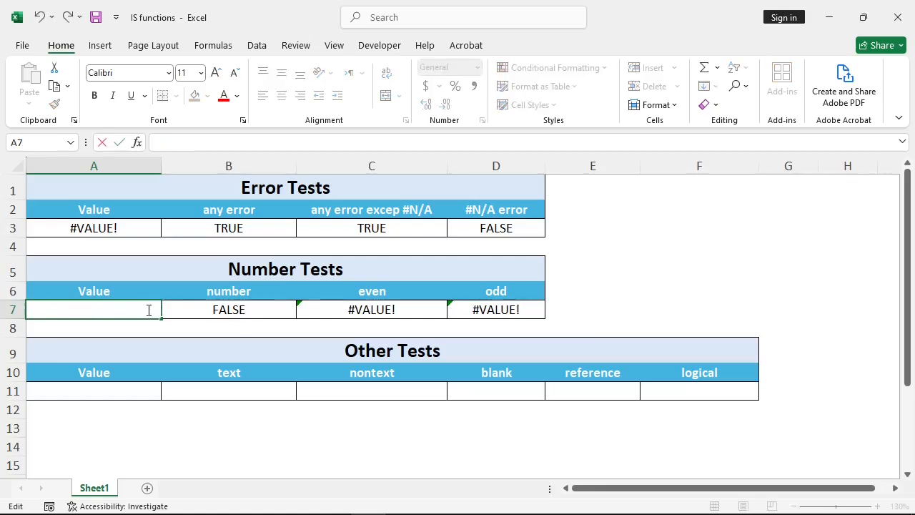
{"action": "key", "text": "ctrl+Return"}
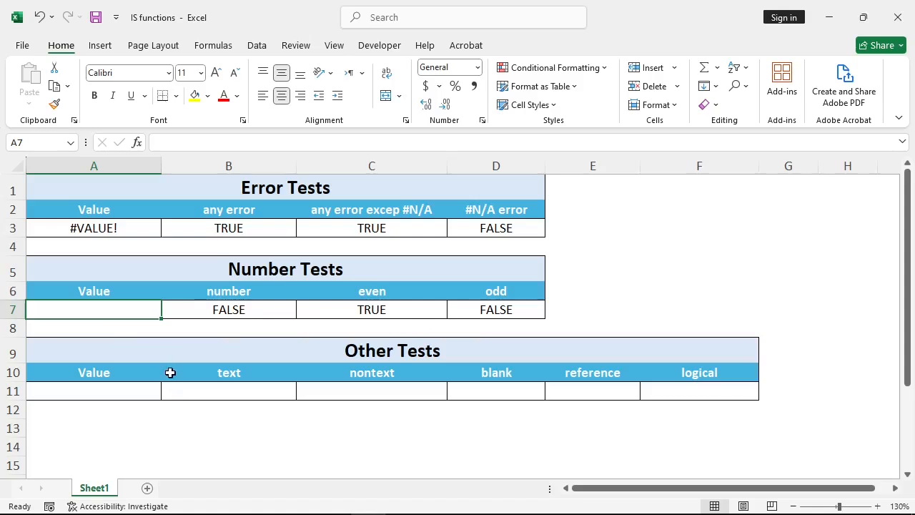
- Enter =ISTEXT(A11) in B11 to test whether the Other Tests value is text
{"action": "left_click", "coordinate": [275, 391]}
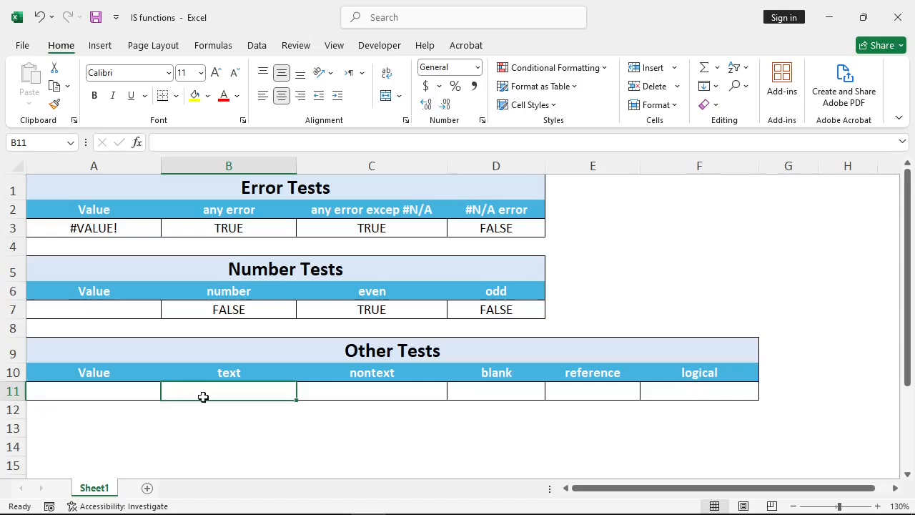
{"action": "type", "text": "="}
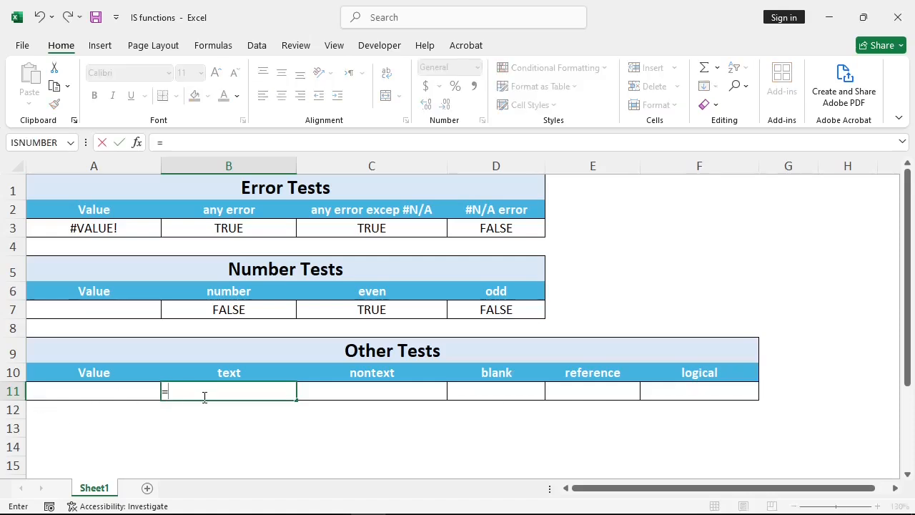
{"action": "type", "text": "iste"}
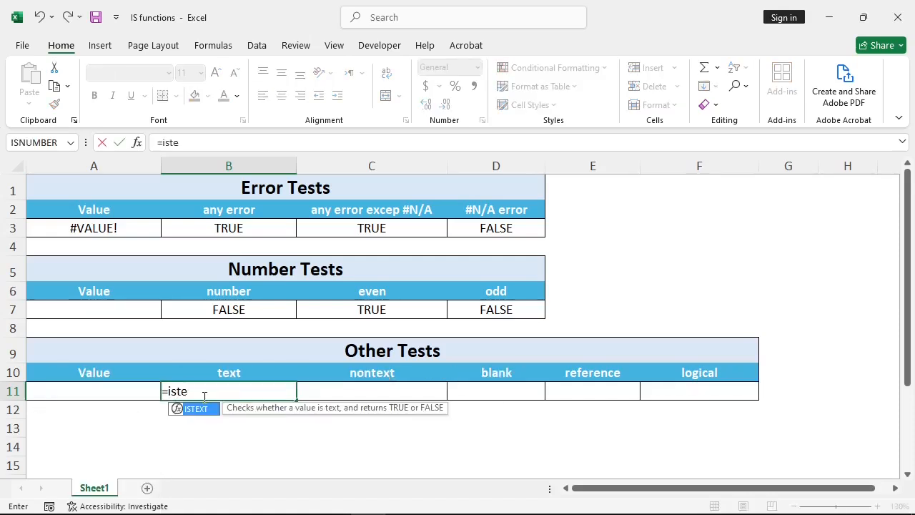
{"action": "key", "text": "Tab"}
{"action": "key", "text": "Left"}
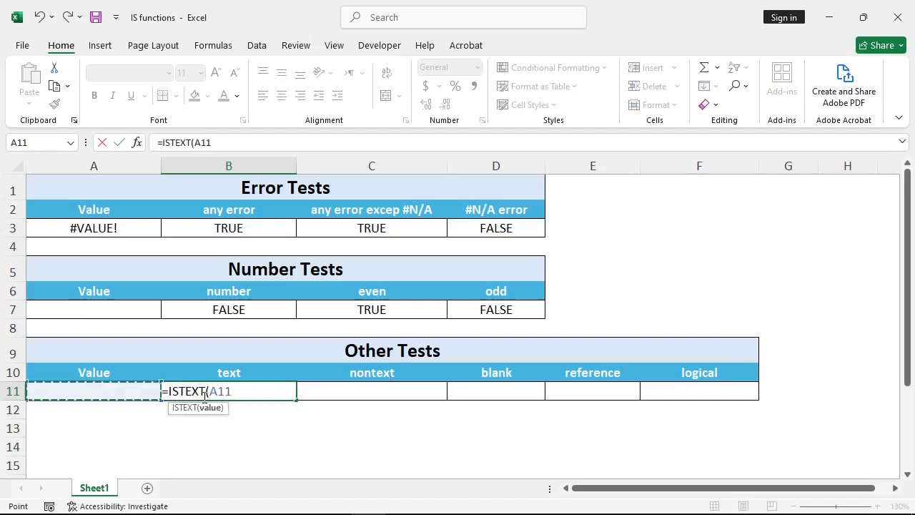
{"action": "type", "text": ")"}
{"action": "key", "text": "Tab"}
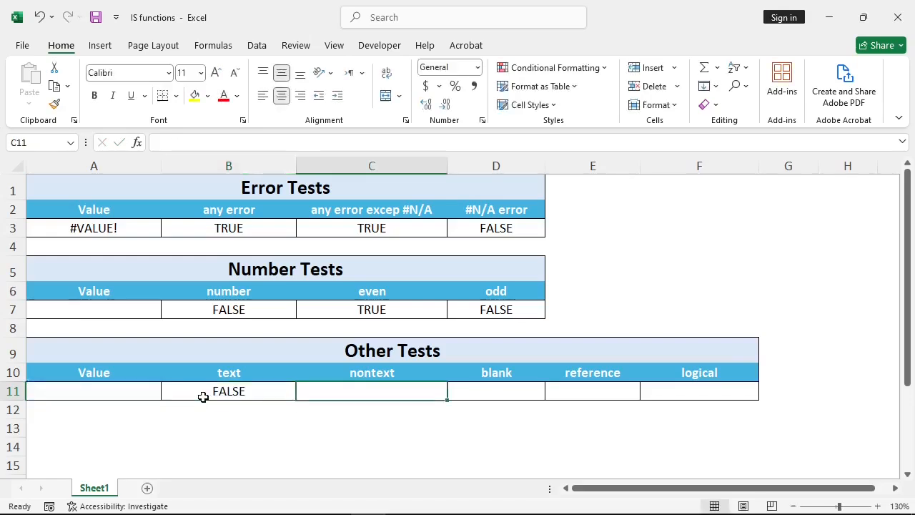
- Enter =ISNONTEXT(A11) in C11 to test whether the value is anything other than text
{"action": "type", "text": "=isn"}
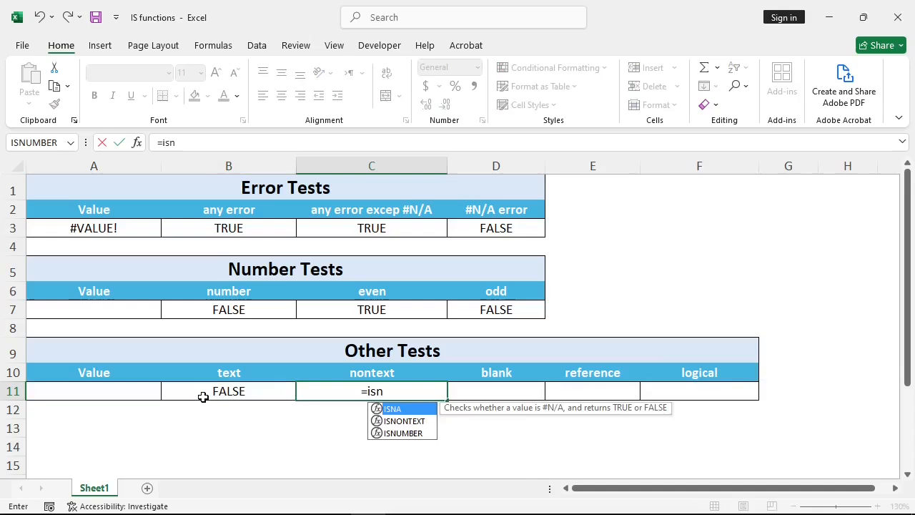
{"action": "type", "text": "o"}
{"action": "key", "text": "Tab"}
{"action": "key", "text": "Left"}
{"action": "key", "text": "Left"}
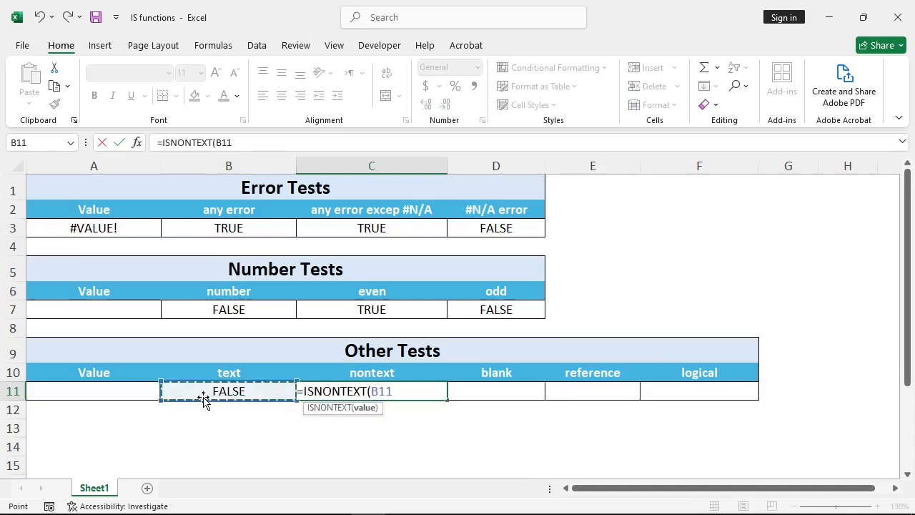
{"action": "key", "text": "Tab"}
- Enter =ISBLANK(A11) in D11 to test whether the value cell is blank
{"action": "type", "text": "=is"}
{"action": "key", "text": "Tab"}
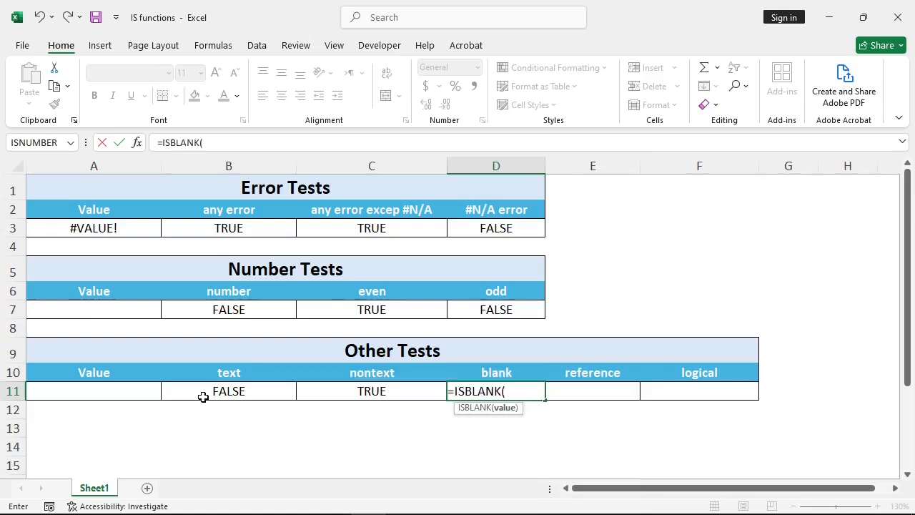
{"action": "key", "text": "Left"}
{"action": "key", "text": "Left"}
{"action": "key", "text": "Left"}
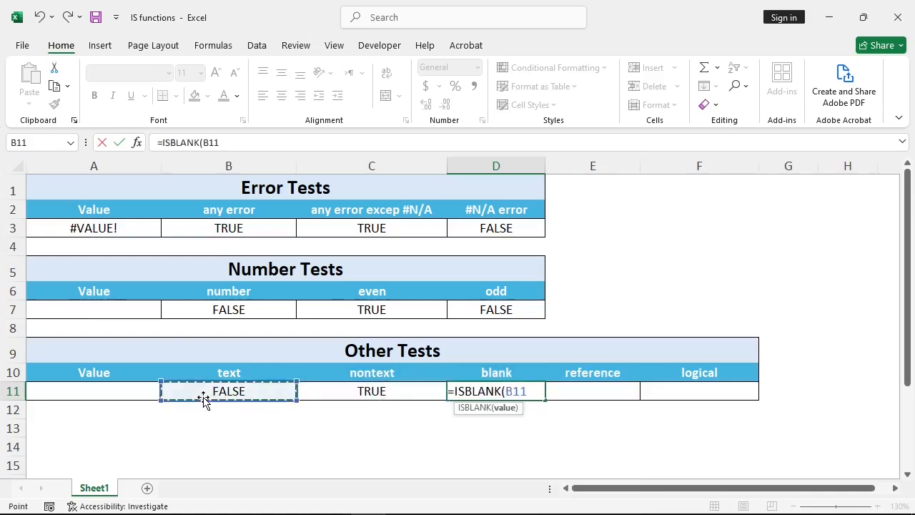
{"action": "type", "text": ")"}
{"action": "key", "text": "Tab"}
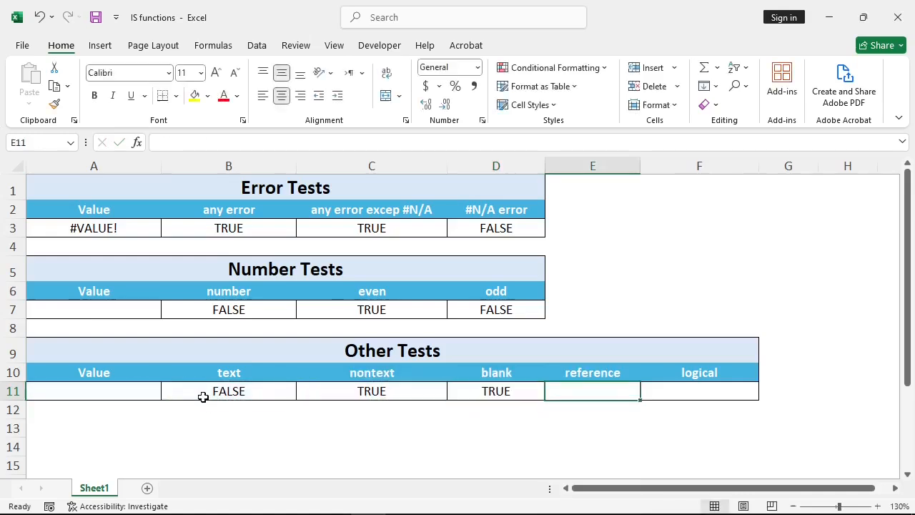
- Enter =ISREF(A11) in E11 to test whether the Other Tests value is a reference
{"action": "type", "text": "=is"}
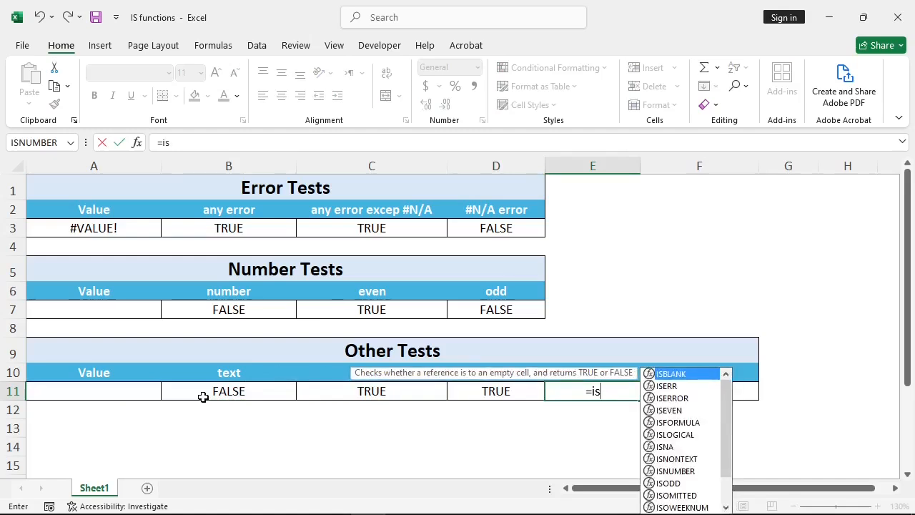
{"action": "type", "text": "re"}
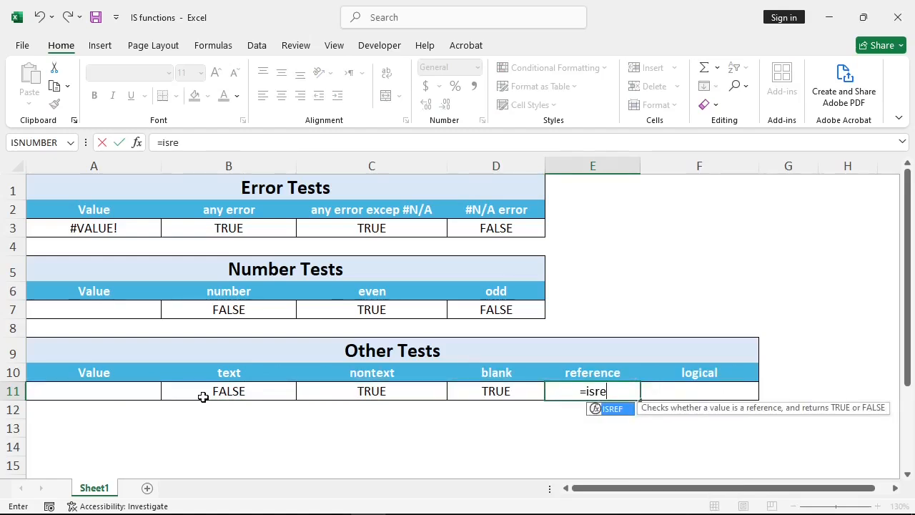
{"action": "key", "text": "Tab"}
{"action": "key", "text": "Left"}
{"action": "key", "text": "Left"}
{"action": "key", "text": "Left"}
{"action": "key", "text": "Left"}
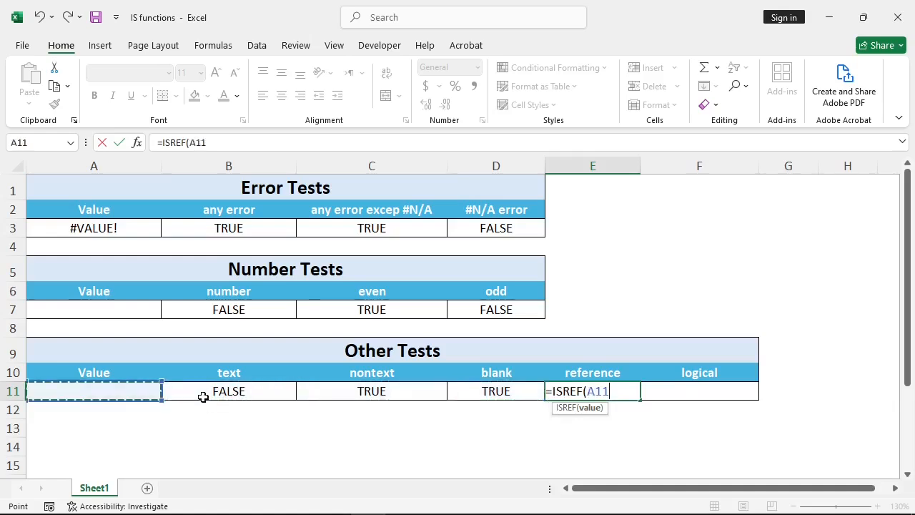
{"action": "type", "text": ")"}
{"action": "key", "text": "Tab"}
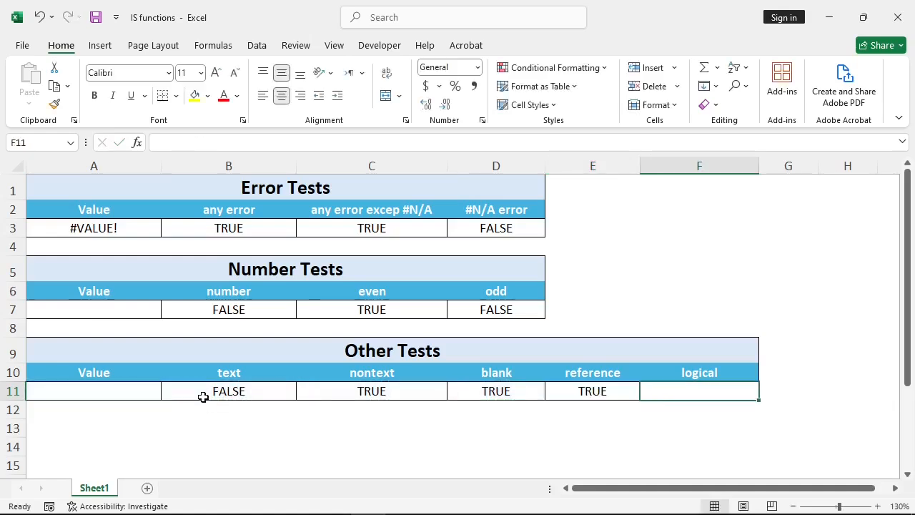
- Enter =ISLOGICAL(A11) in F11 to test whether the value is logical
{"action": "type", "text": "=isl"}
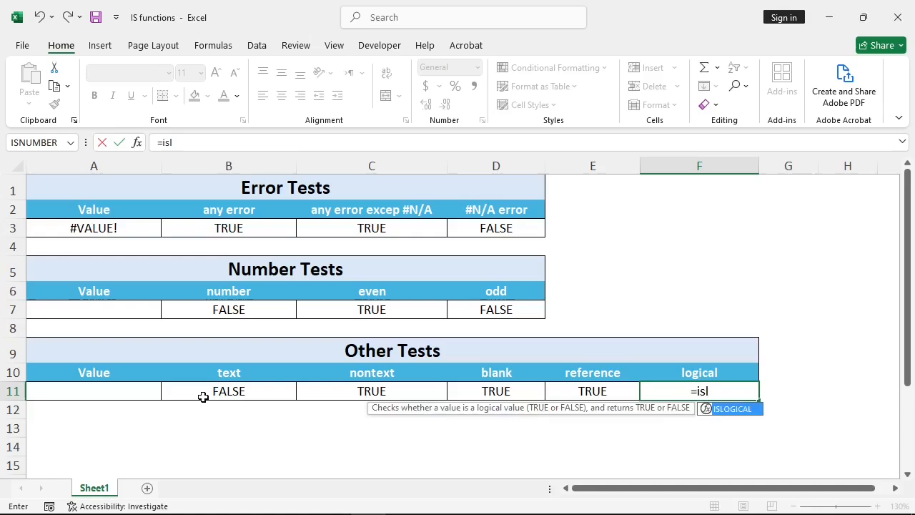
{"action": "key", "text": "Tab"}
{"action": "key", "text": "Left"}
{"action": "key", "text": "Left"}
{"action": "key", "text": "Left"}
{"action": "key", "text": "Left"}
{"action": "key", "text": "Left"}
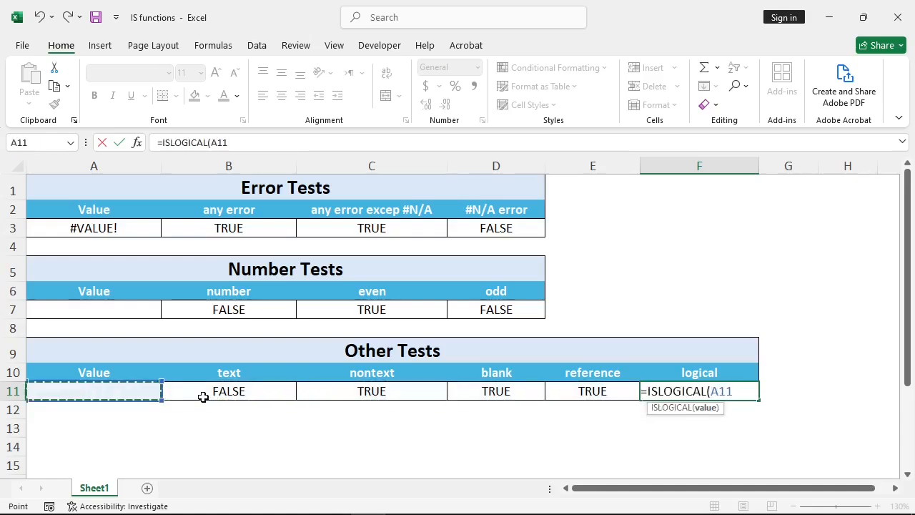
{"action": "type", "text": ")"}
{"action": "left_click", "coordinate": [203, 402]}
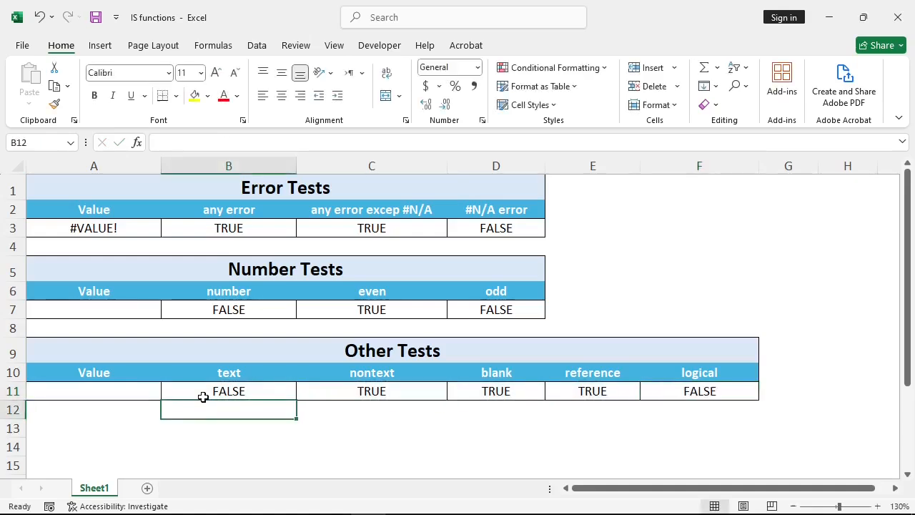
- Examine the nontext, blank, reference and logical tests in row 11 while the value cell A11 is empty
{"action": "left_click", "coordinate": [120, 384]}
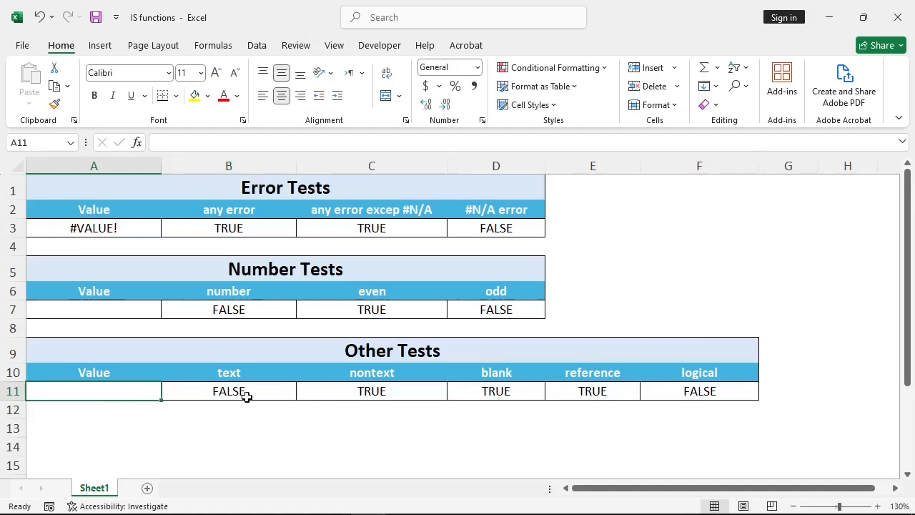
{"action": "left_click", "coordinate": [345, 393]}
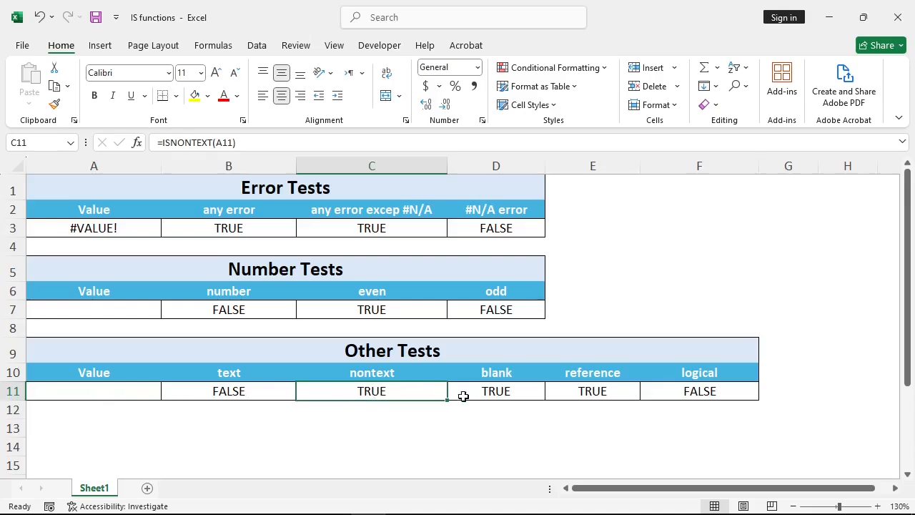
{"action": "left_click", "coordinate": [477, 395]}
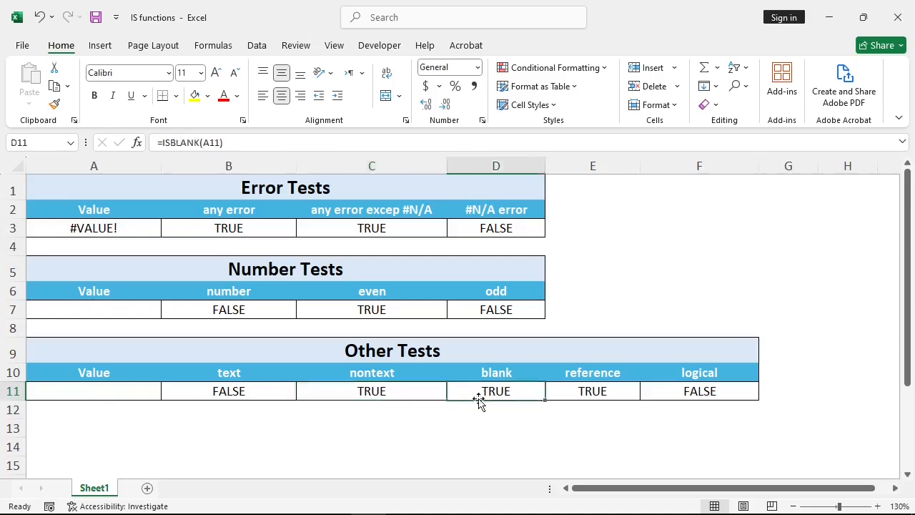
{"action": "left_click", "coordinate": [583, 387]}
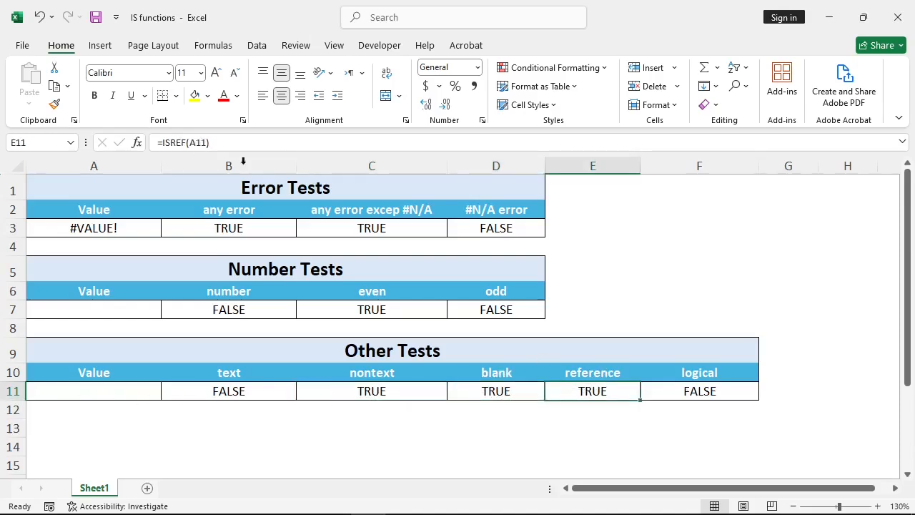
{"action": "left_click", "coordinate": [713, 391]}
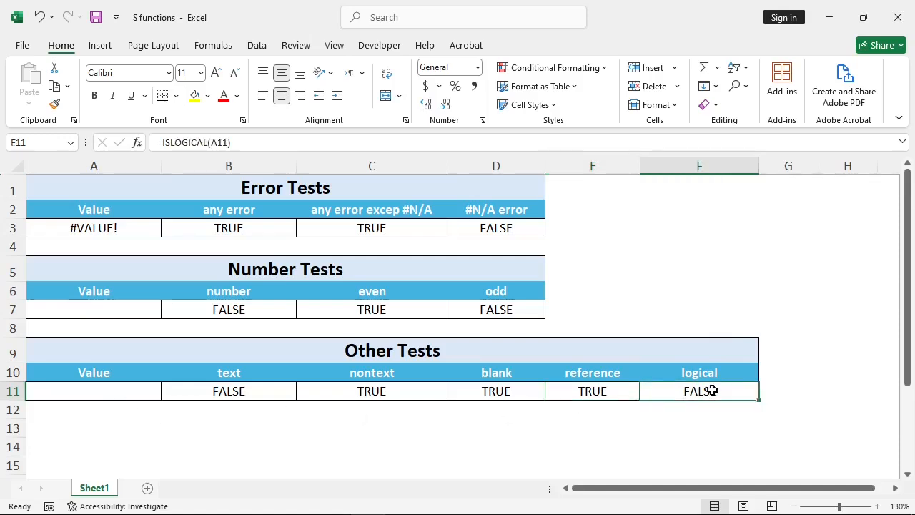
- Enter "TRUE" including the quotation marks in A11, and check the reference and logical tests
{"action": "left_click", "coordinate": [131, 394]}
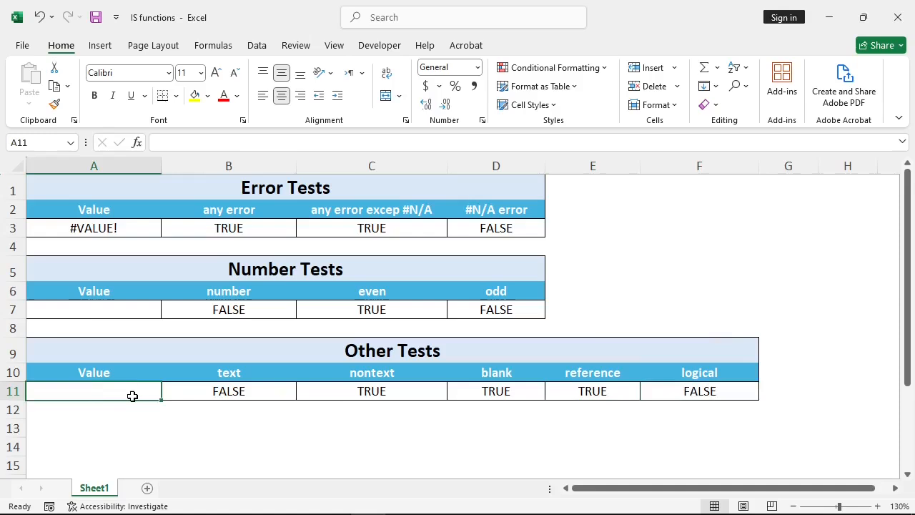
{"action": "type", "text": "\"TRU"}
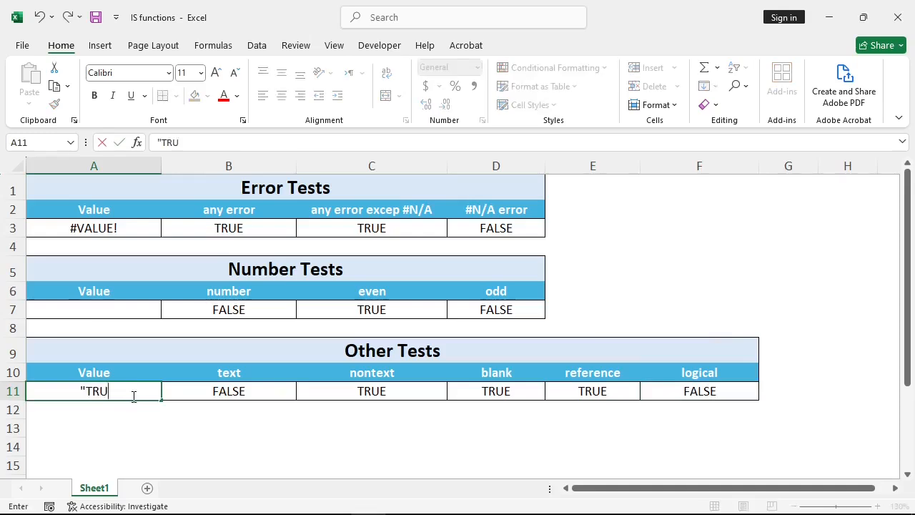
{"action": "type", "text": "E\""}
{"action": "key", "text": "ctrl+Return"}
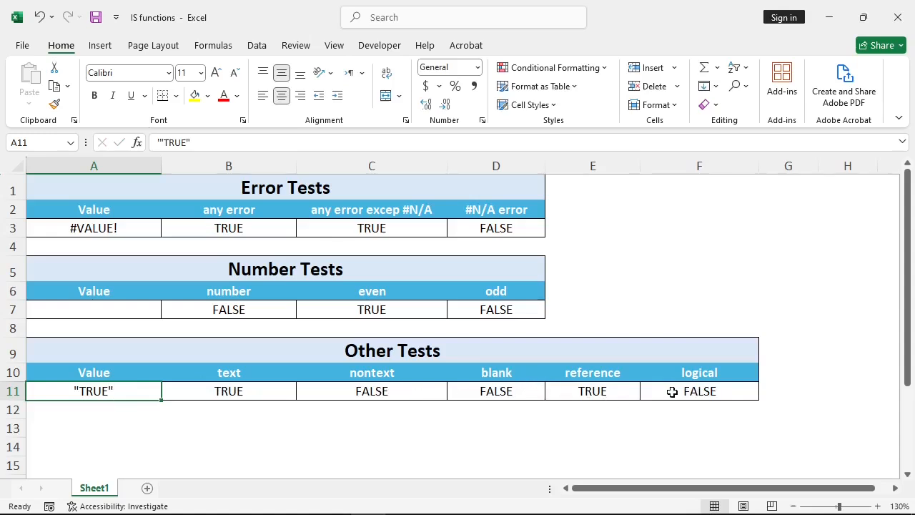
{"action": "left_click", "coordinate": [632, 393]}
{"action": "left_click", "coordinate": [726, 392]}
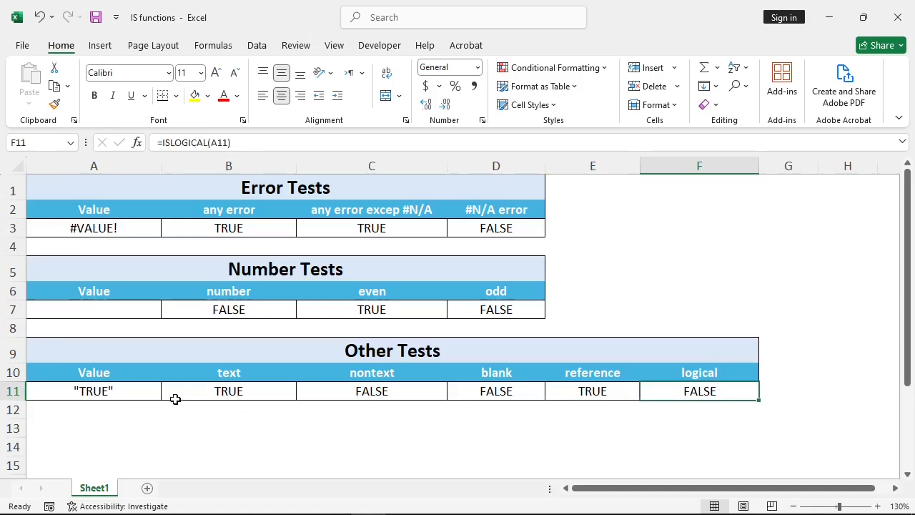
- Remove the quotation marks from A11 so it holds TRUE, and check the text and nontext tests
{"action": "left_click", "coordinate": [118, 394]}
{"action": "double_click", "coordinate": [124, 394]}
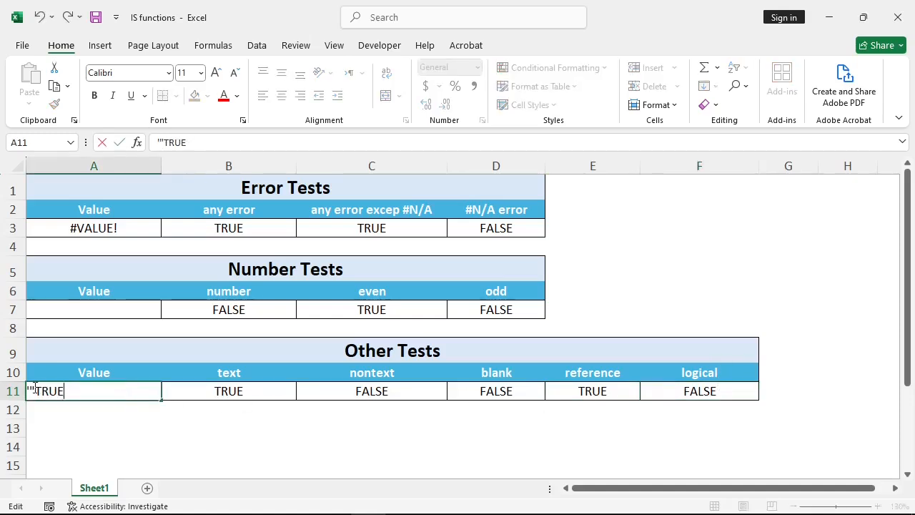
{"action": "key", "text": "BackSpace"}
{"action": "key", "text": "BackSpace"}
{"action": "key", "text": "Return"}
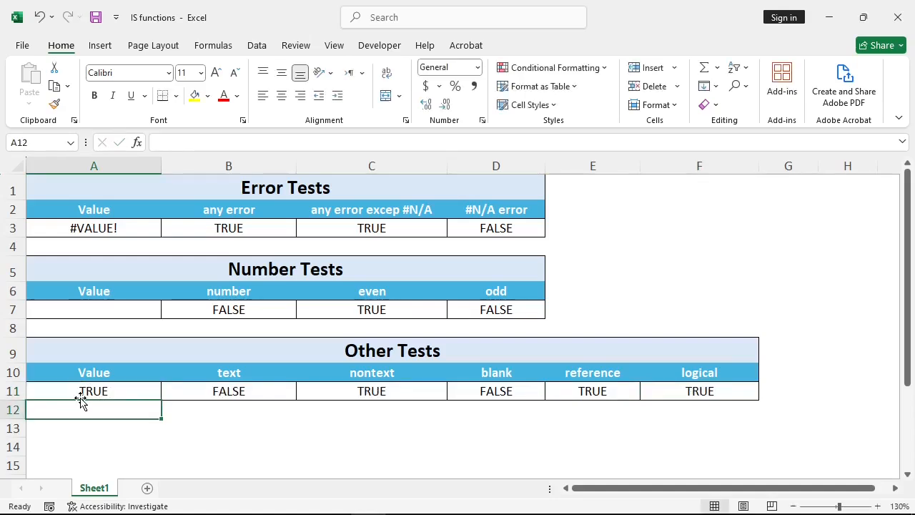
{"action": "left_click", "coordinate": [124, 393]}
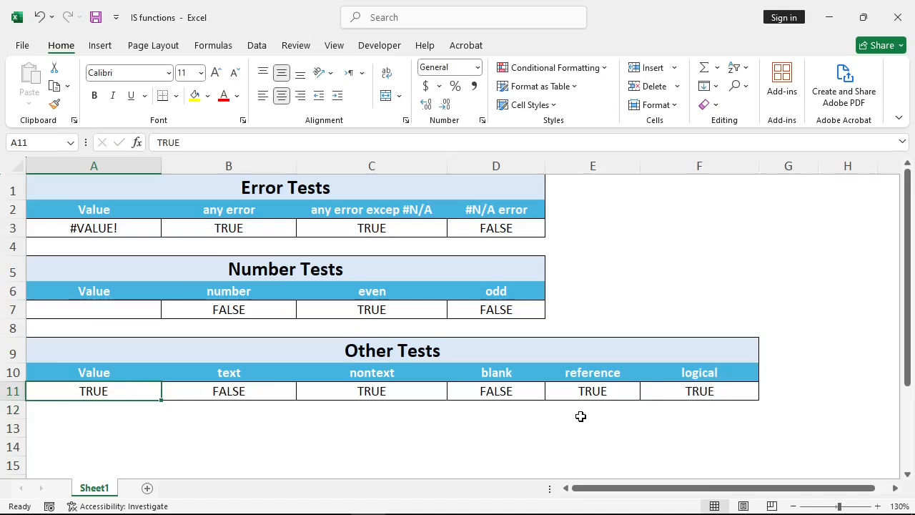
{"action": "left_click", "coordinate": [238, 397]}
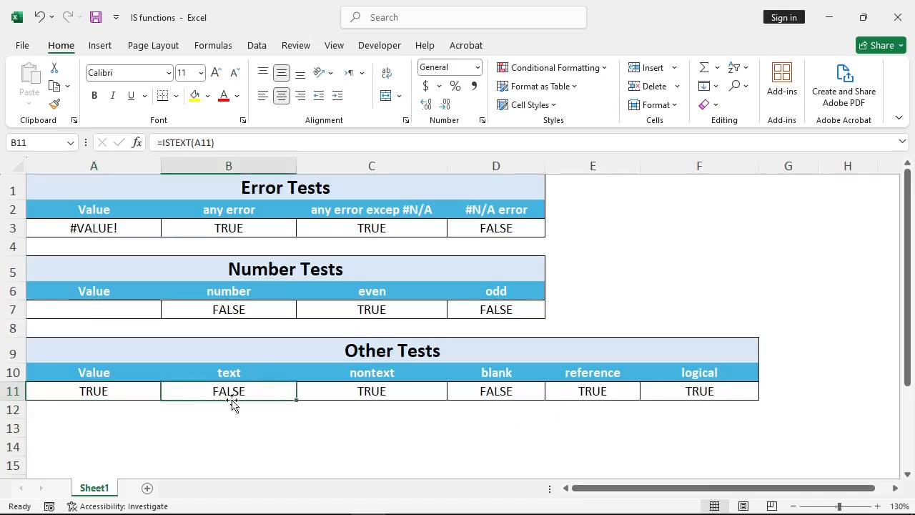
{"action": "left_click", "coordinate": [394, 391]}
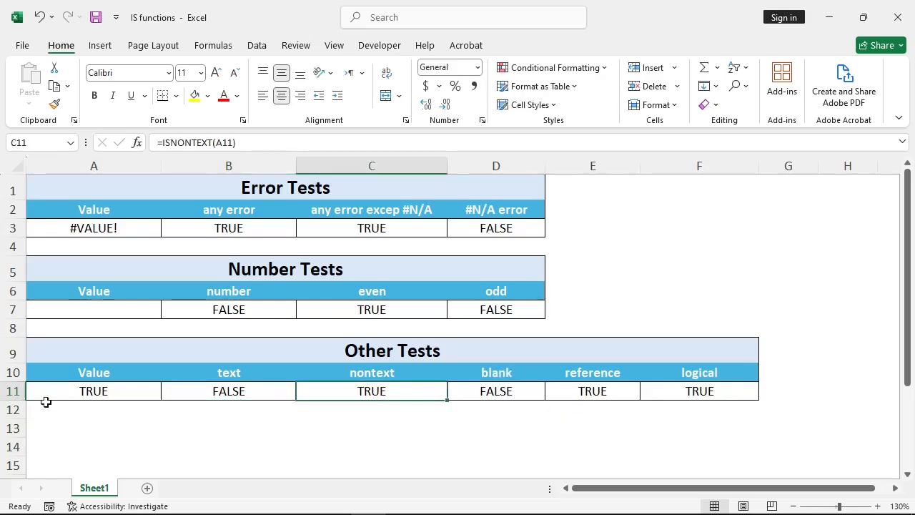
- Change the reference test in E11 to =ISREF(12) to try a plain number as the argument
{"action": "left_click", "coordinate": [606, 395]}
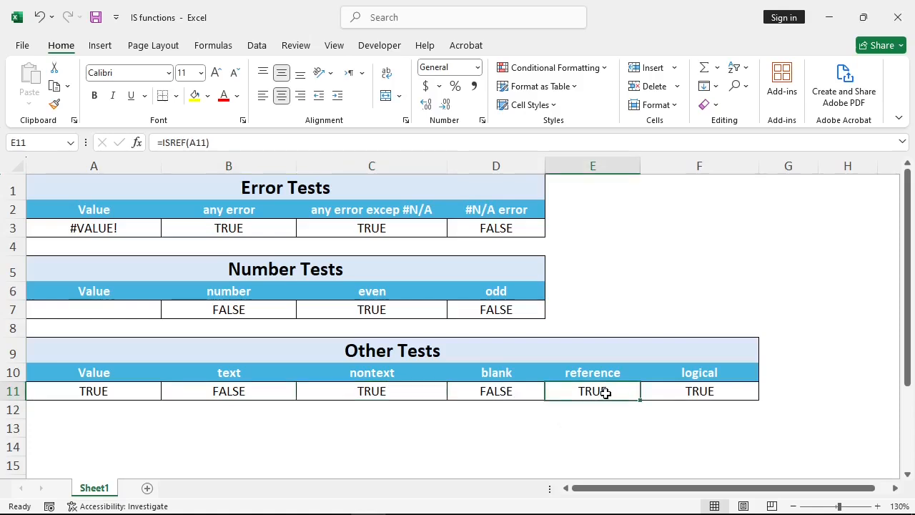
{"action": "double_click", "coordinate": [607, 393]}
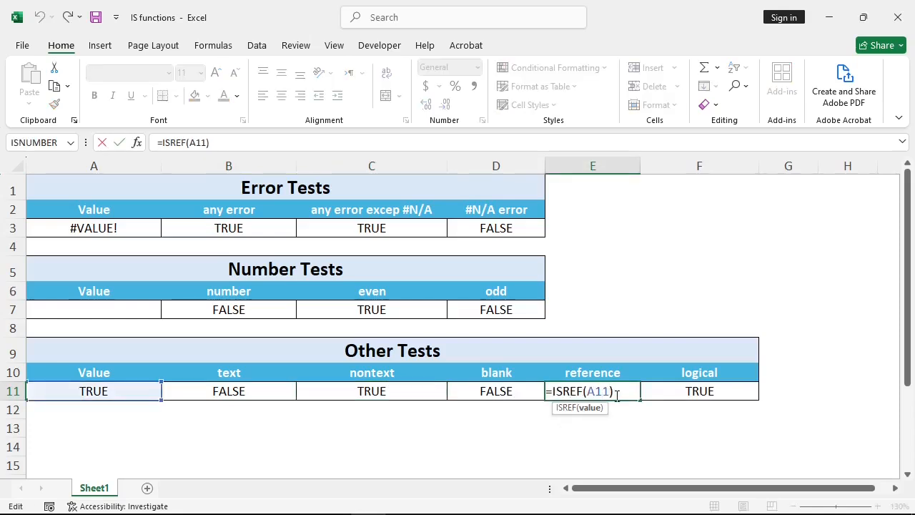
{"action": "key", "text": "BackSpace"}
{"action": "key", "text": "BackSpace"}
{"action": "key", "text": "BackSpace"}
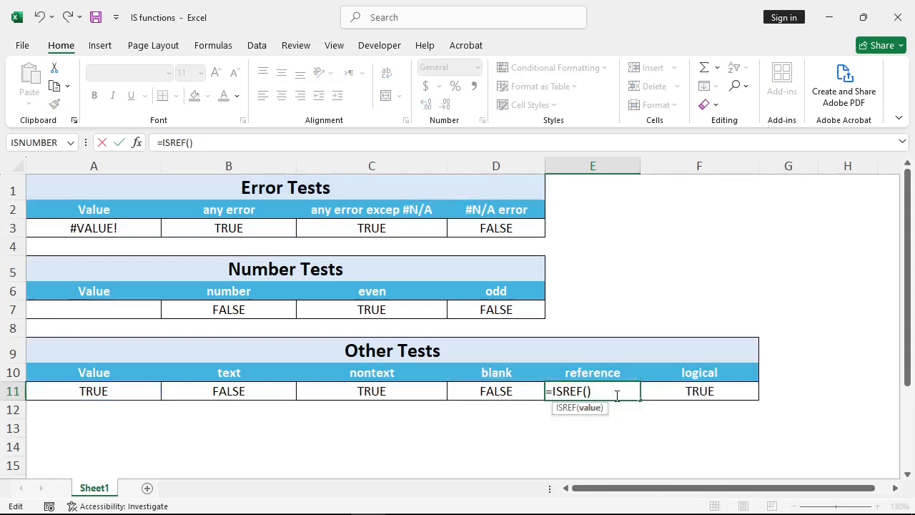
{"action": "type", "text": "12"}
{"action": "key", "text": "ctrl+Return"}
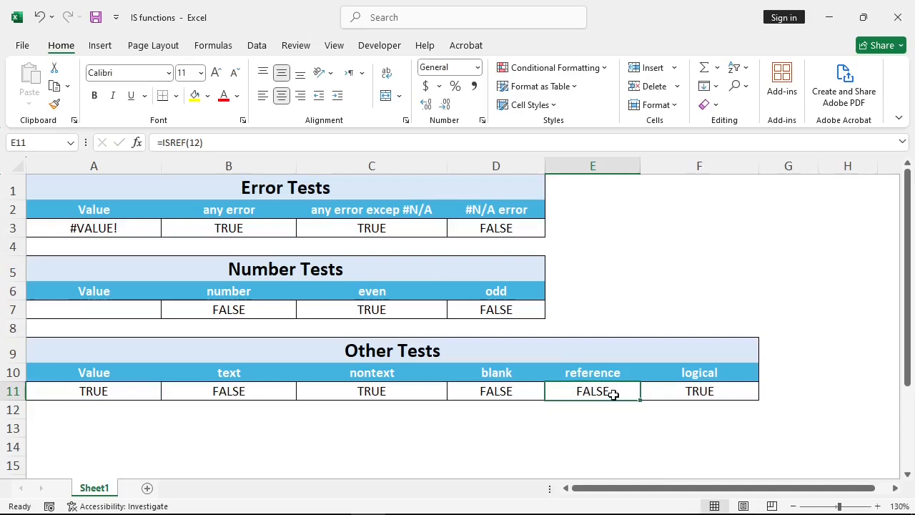
- Change the reference test in E11 to =ISREF(A7:A11) to try a cell range, and check the formula
{"action": "double_click", "coordinate": [606, 390]}
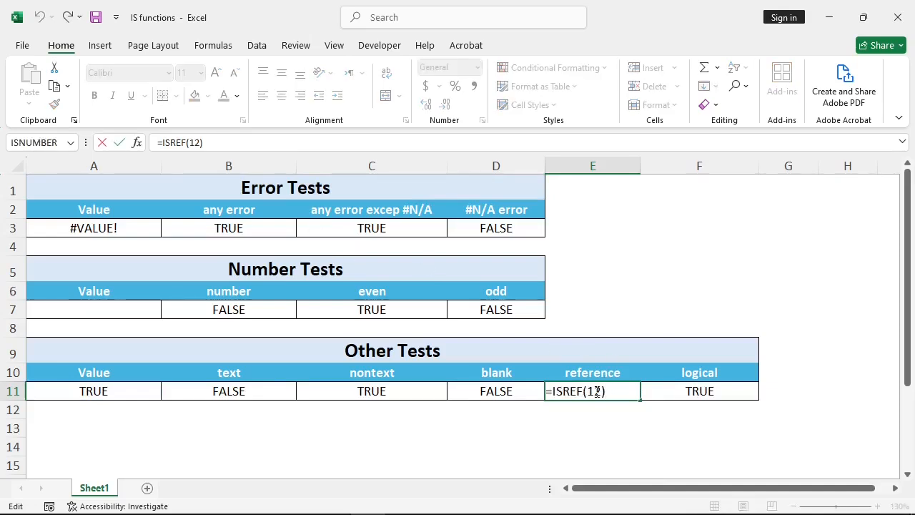
{"action": "key", "text": "Left"}
{"action": "key", "text": "Left"}
{"action": "key", "text": "Delete"}
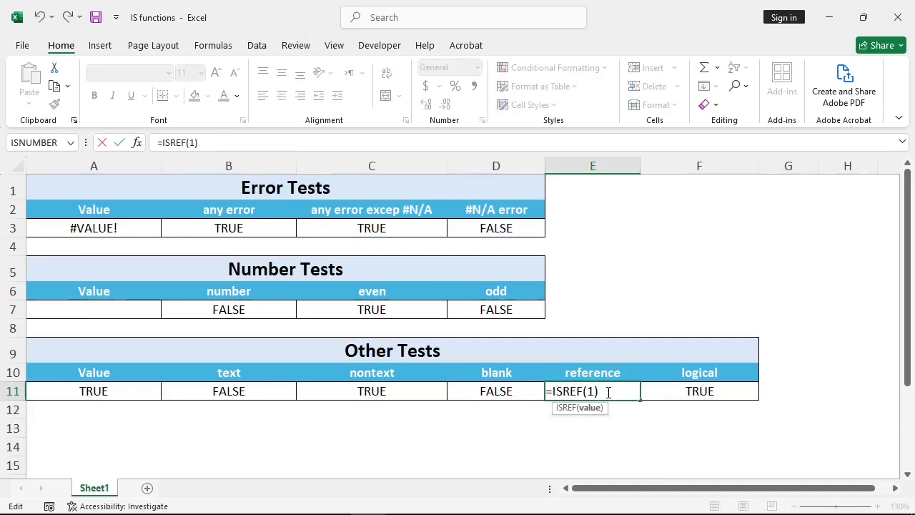
{"action": "type", "text": "A"}
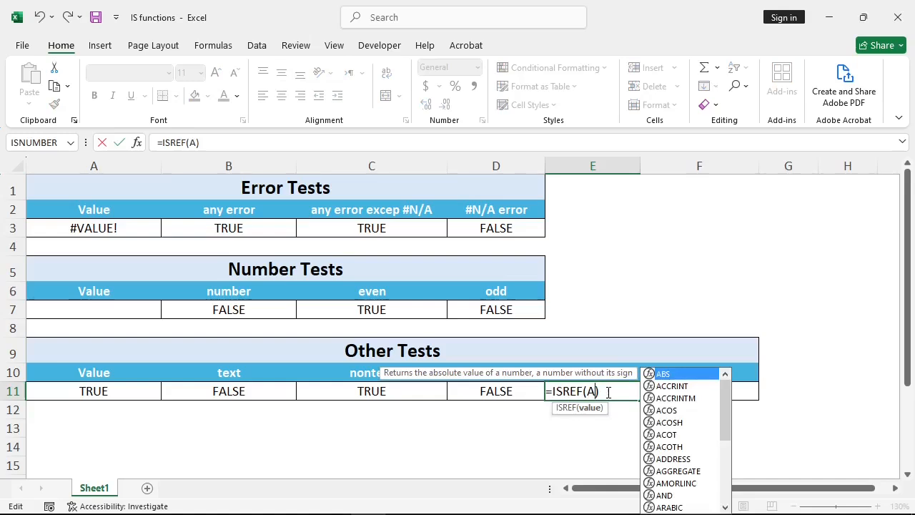
{"action": "type", "text": "7:A"}
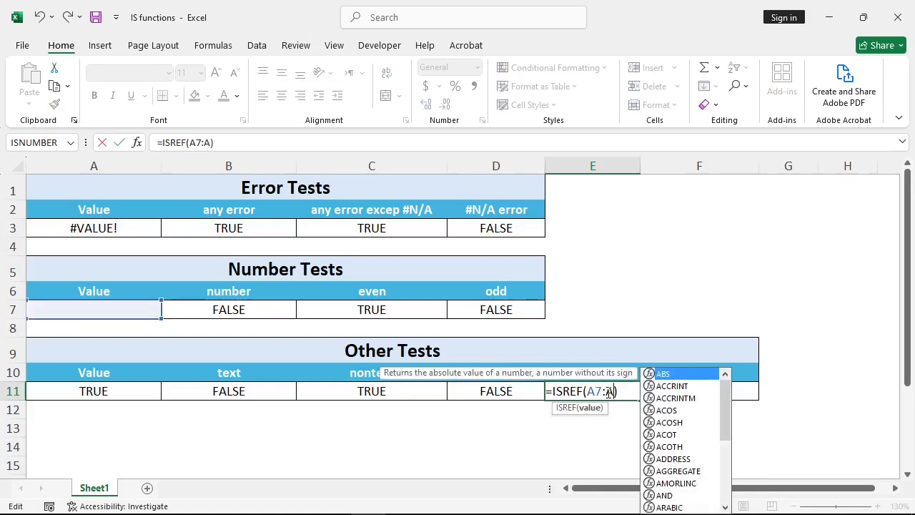
{"action": "type", "text": "11"}
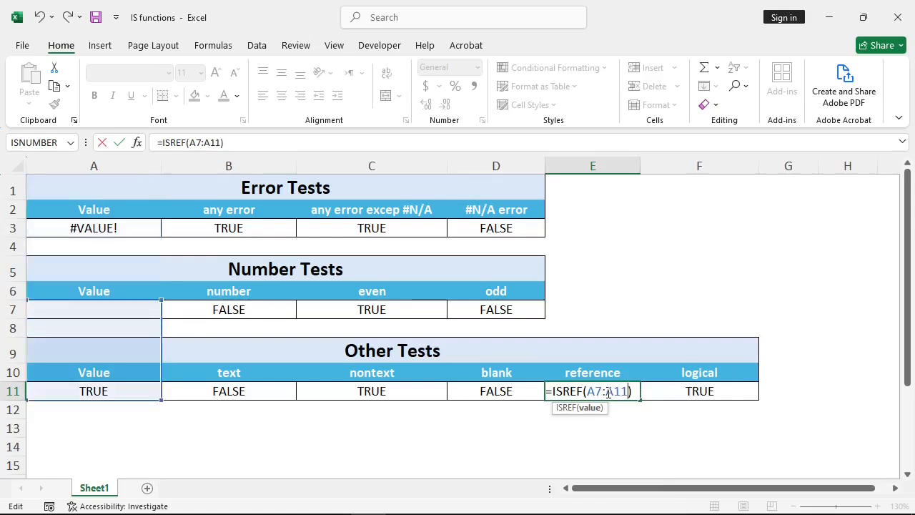
{"action": "key", "text": "Return"}
{"action": "left_click", "coordinate": [605, 388]}
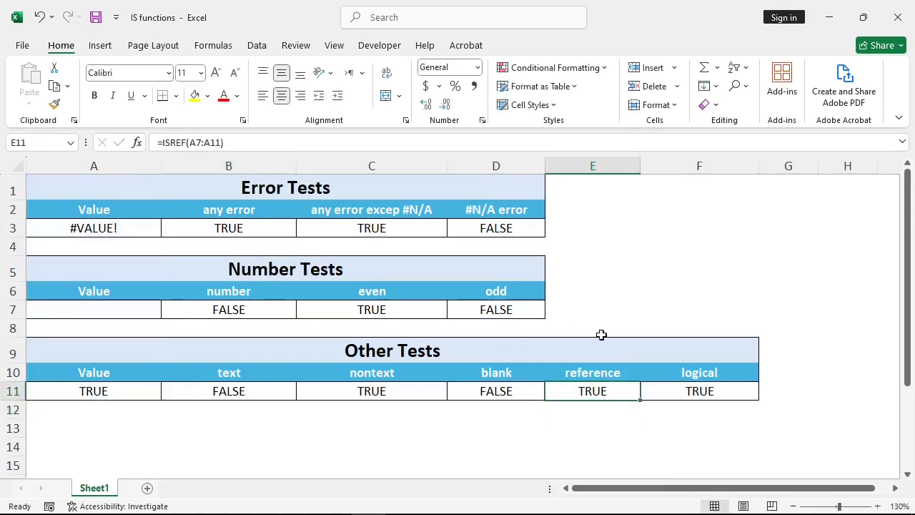
{"action": "left_click", "coordinate": [501, 391]}
{"action": "left_click", "coordinate": [624, 315]}
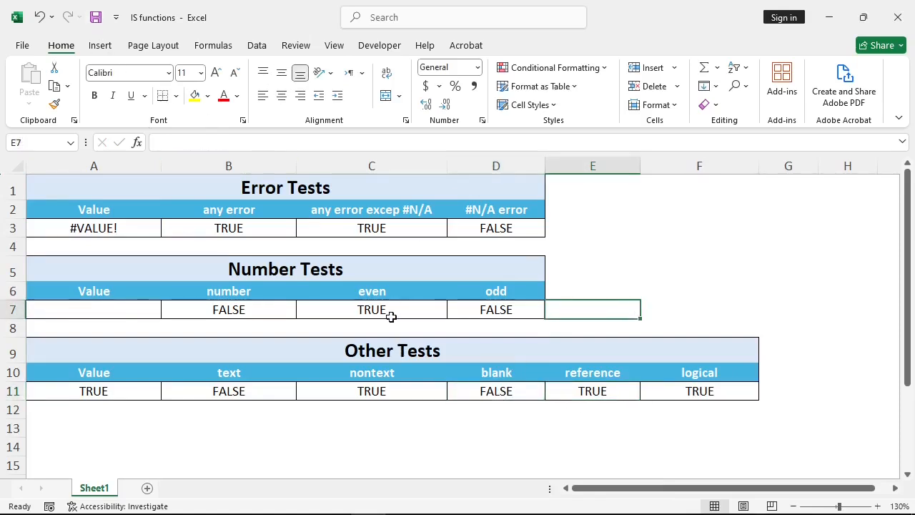